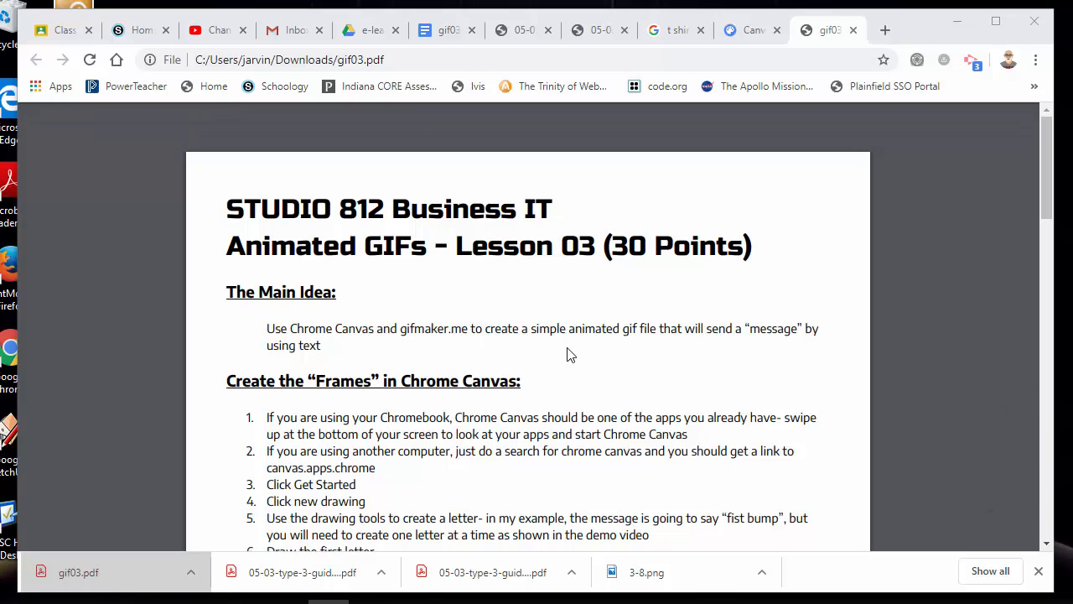
Step: Review the gif03.pdf lesson instructions for creating the frames in Chrome Canvas and making the animated GIF
scroll(568, 354, "down", 1)
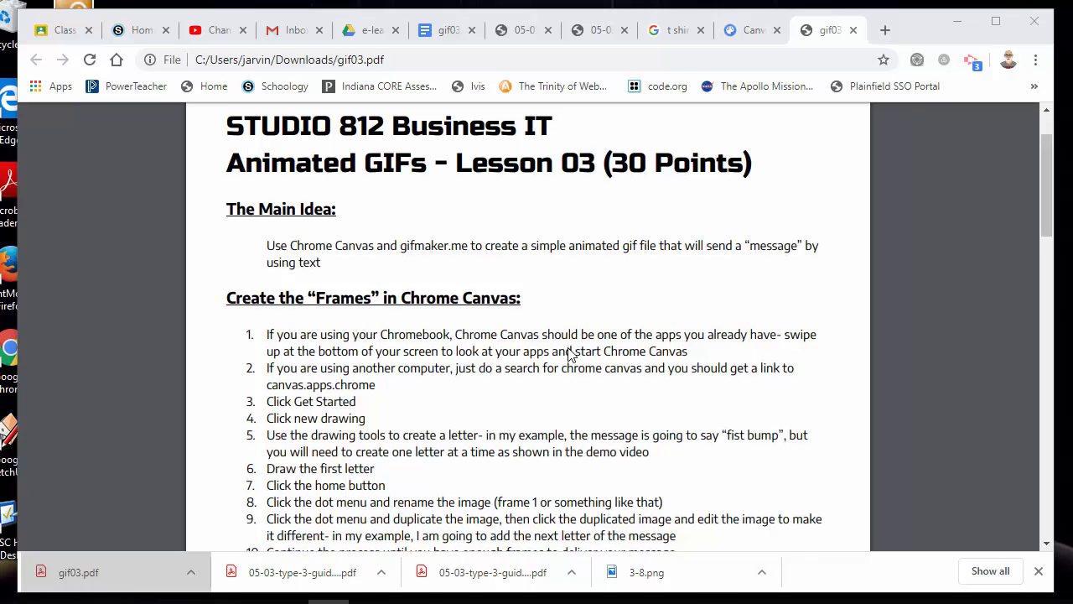
scroll(568, 354, "up", 1)
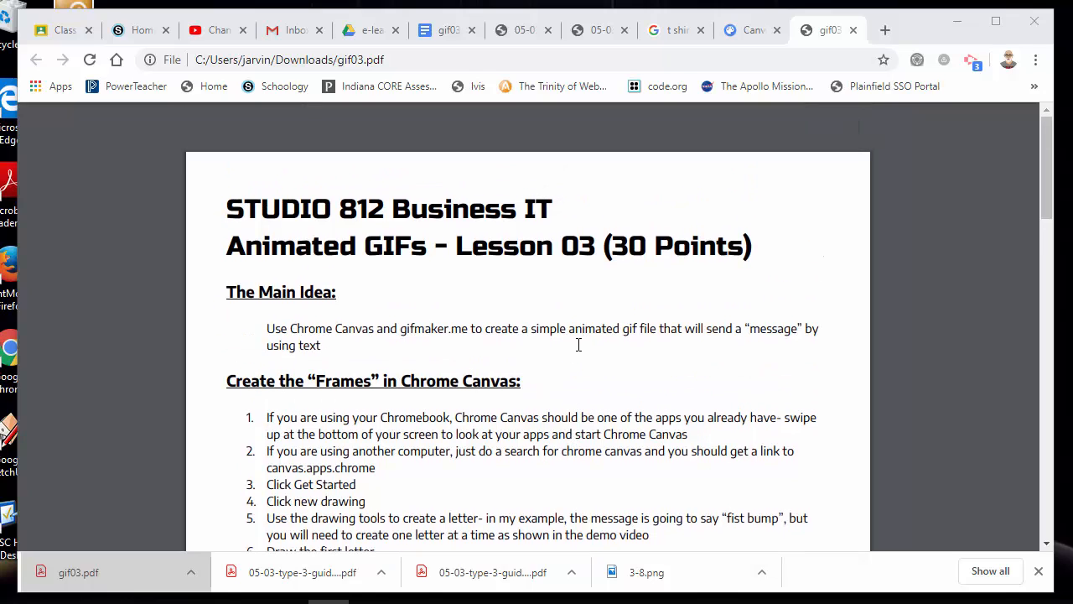
scroll(604, 352, "down", 6)
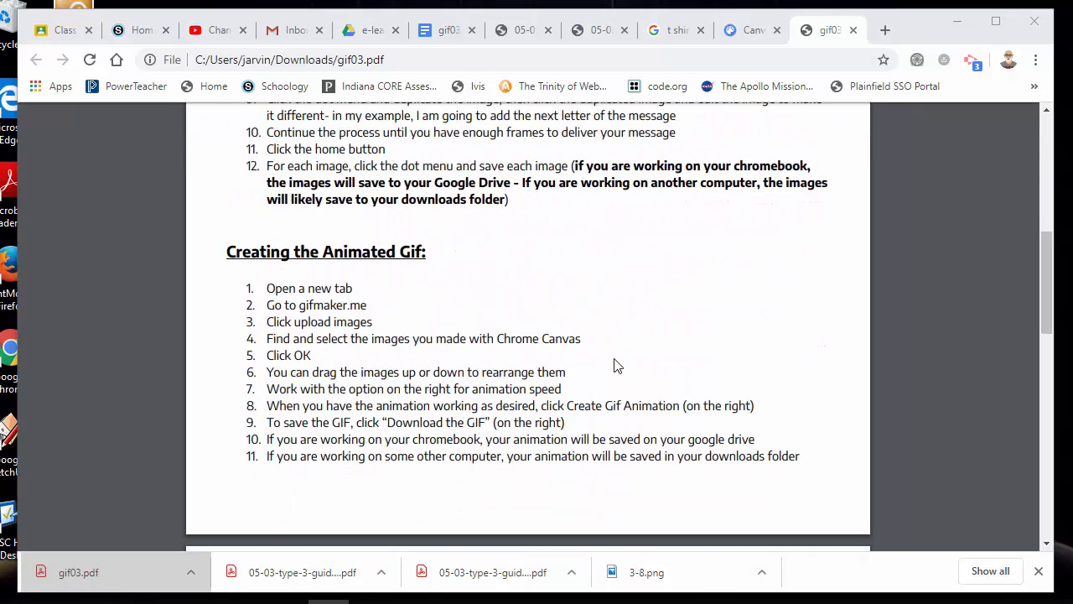
scroll(614, 361, "up", 5)
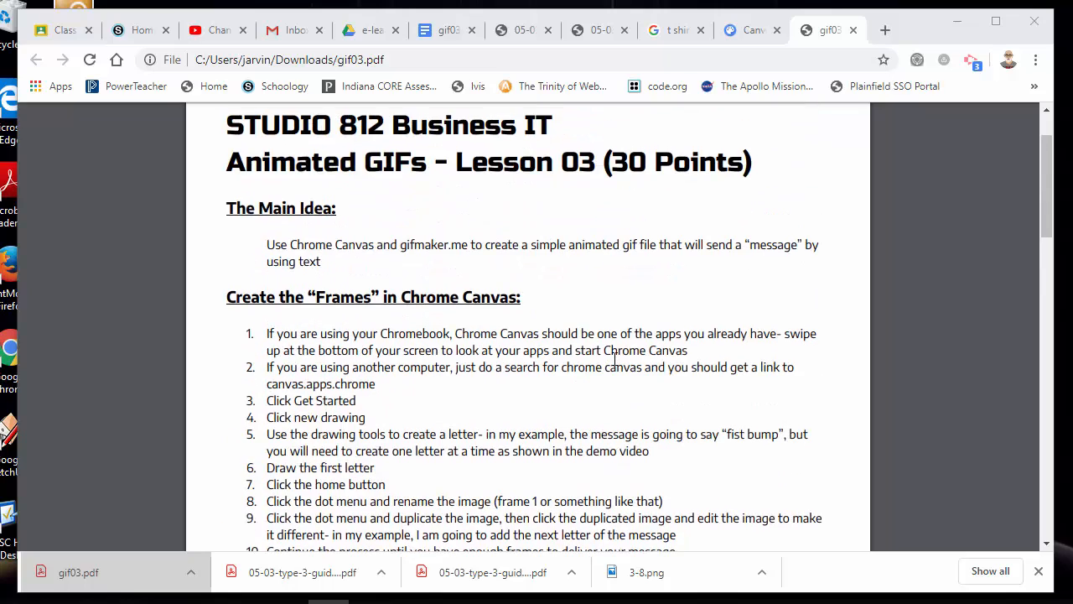
scroll(617, 358, "down", 4)
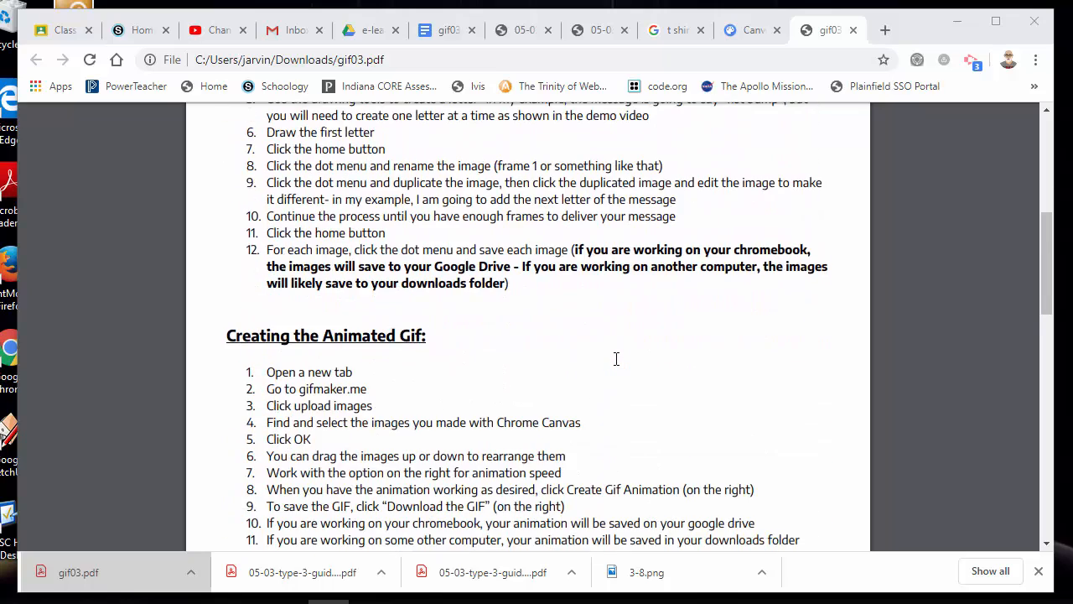
scroll(616, 358, "up", 2)
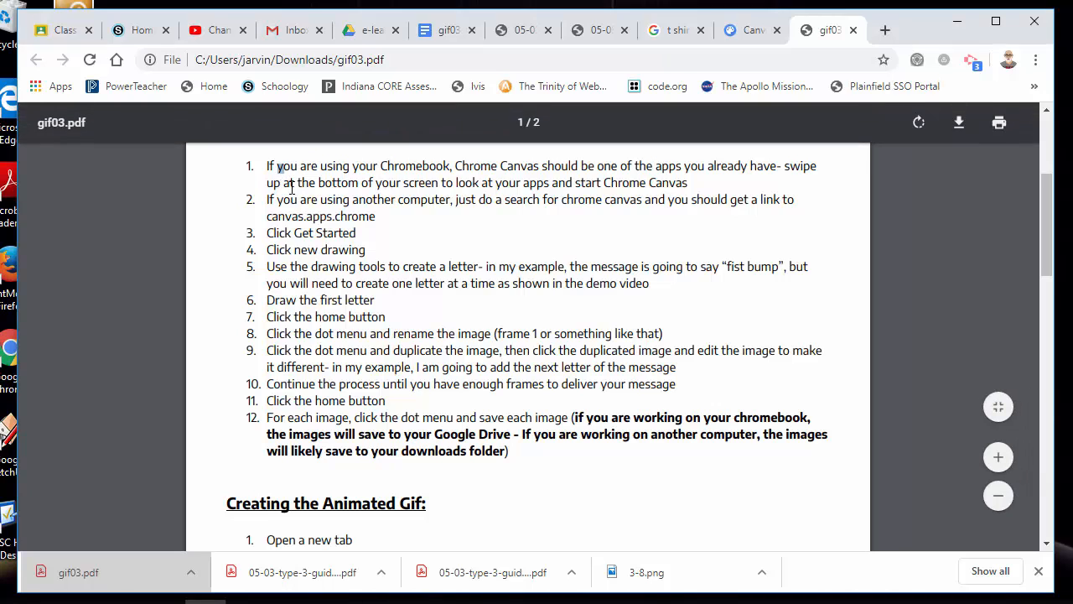
left_click_drag(285, 180, 421, 376)
scroll(421, 376, "up", 2)
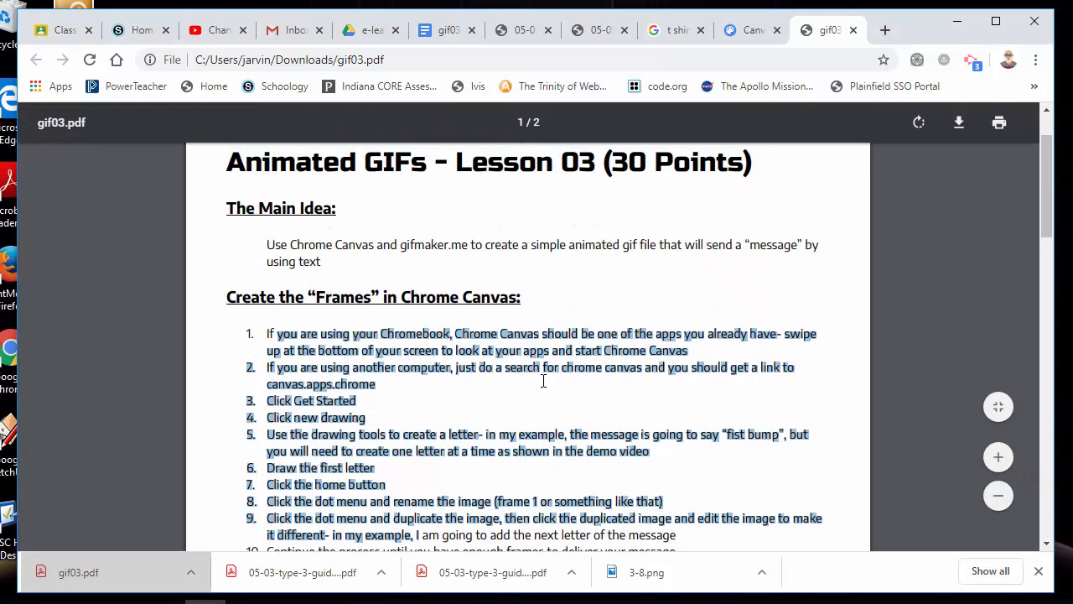
scroll(577, 411, "down", 1)
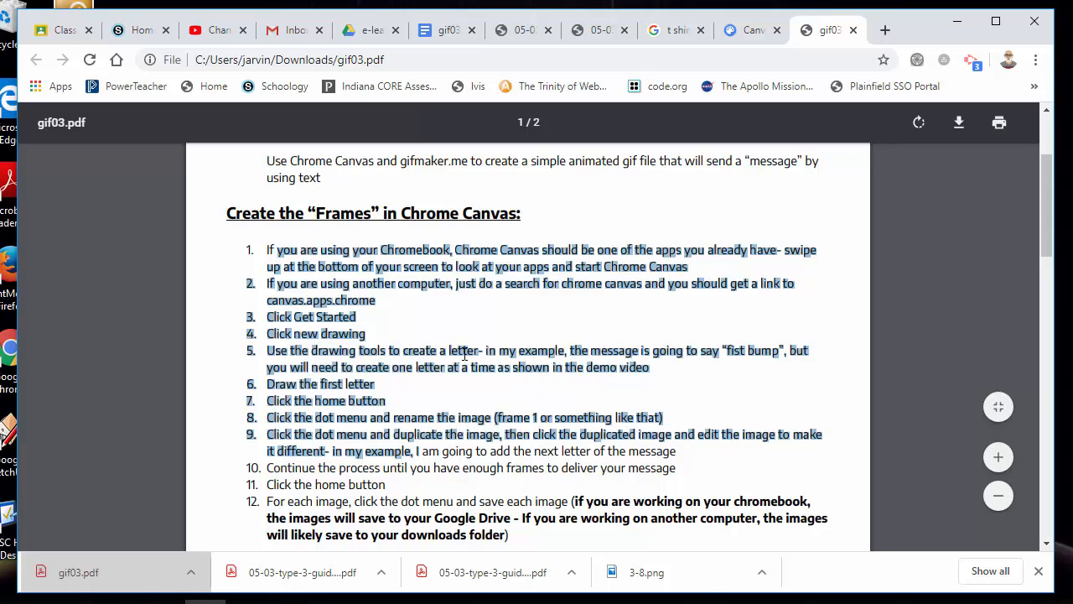
scroll(495, 372, "down", 2)
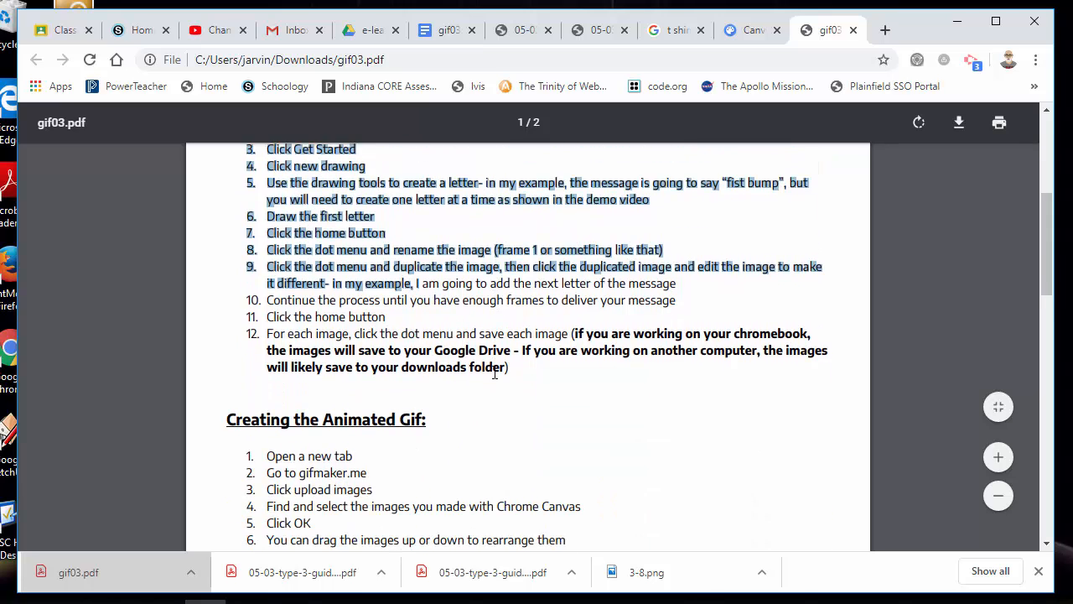
scroll(495, 374, "down", 2)
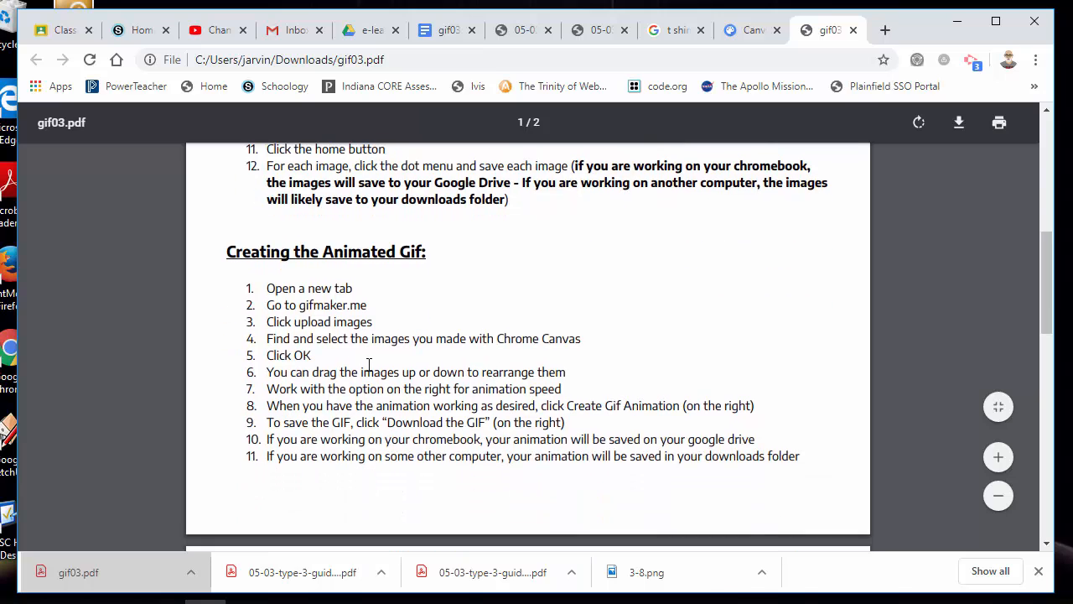
left_click_drag(271, 300, 410, 410)
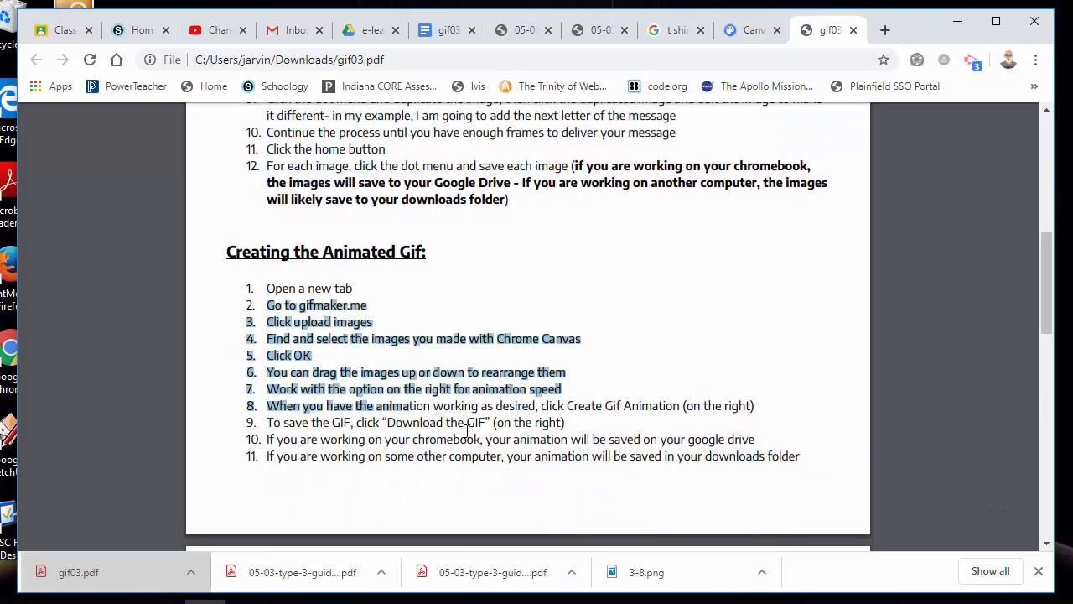
Step: Switch to Chrome Canvas, create a new drawing and set its background to the medium green of the color palette
left_click(742, 35)
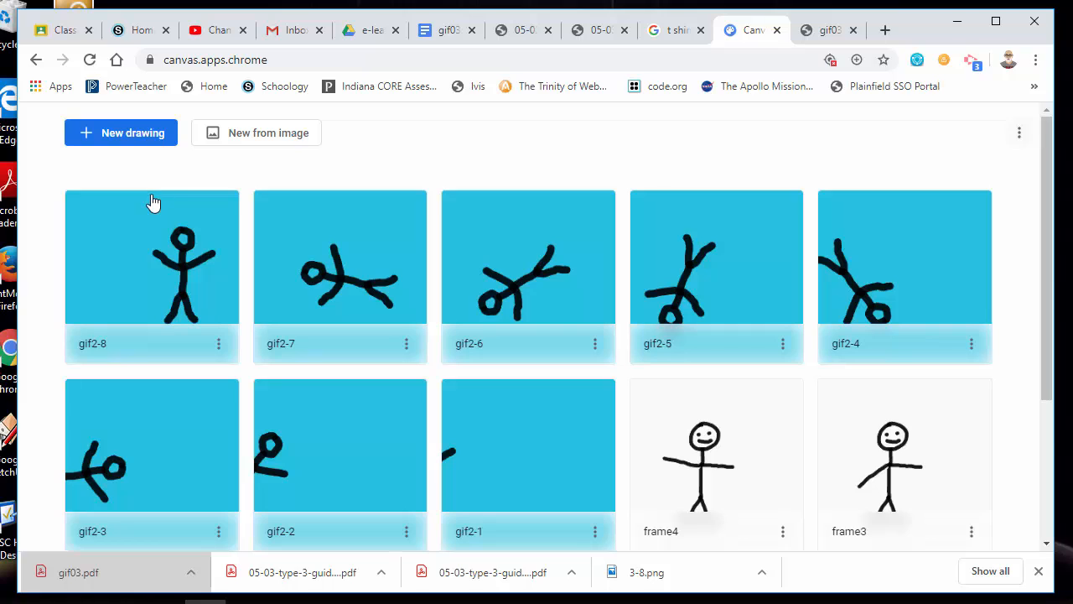
left_click(128, 147)
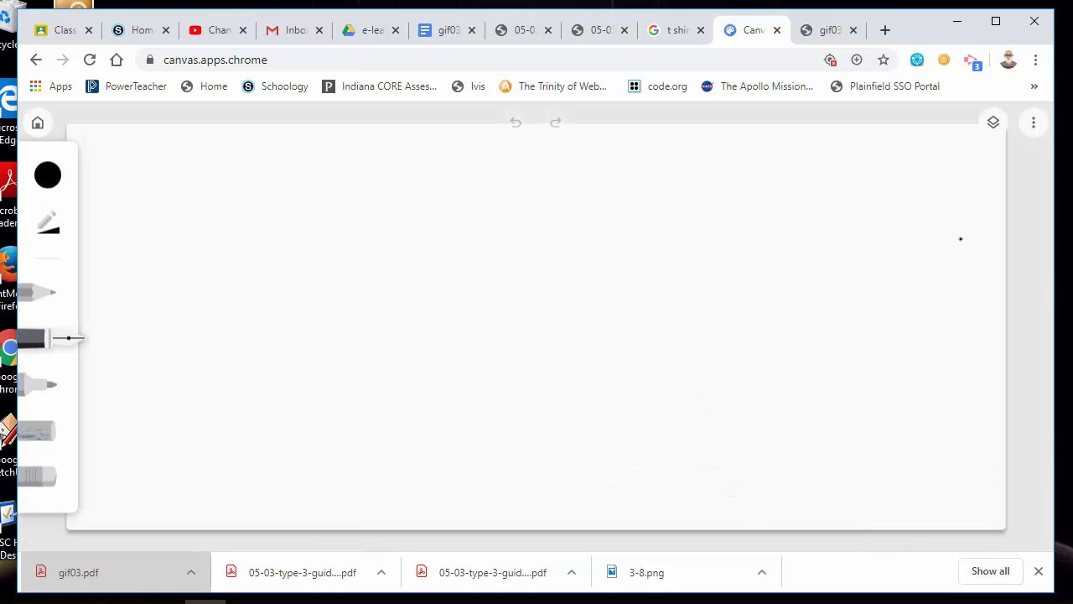
left_click(994, 123)
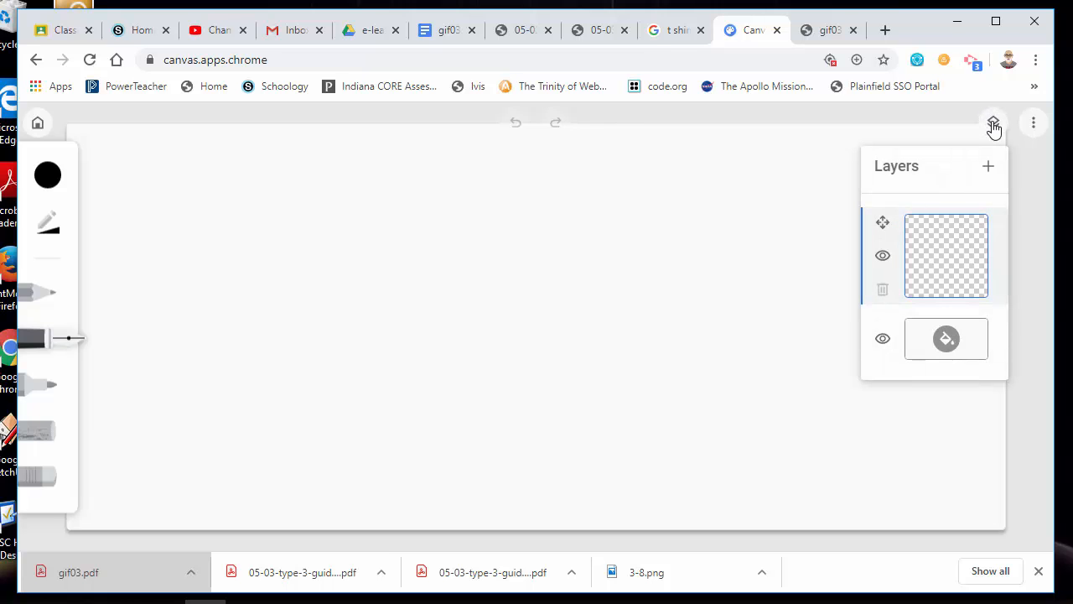
left_click(926, 349)
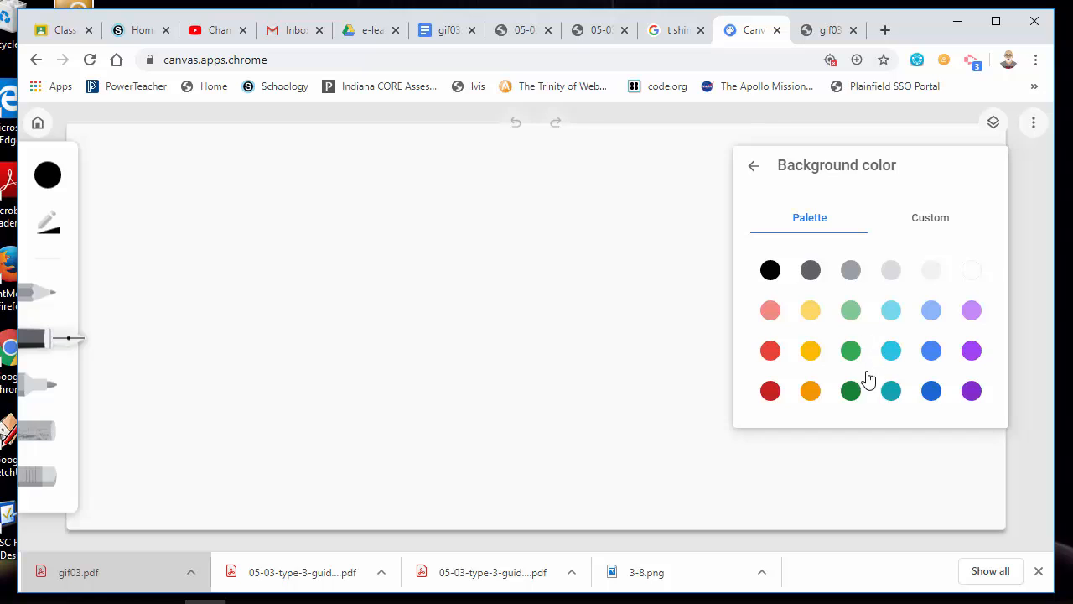
left_click(943, 220)
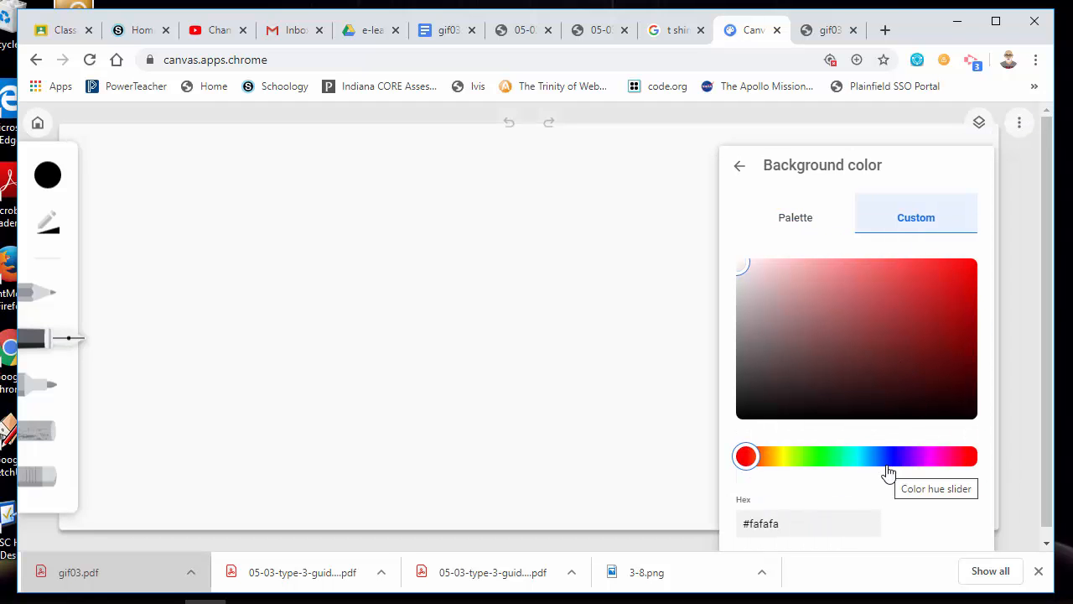
left_click(800, 223)
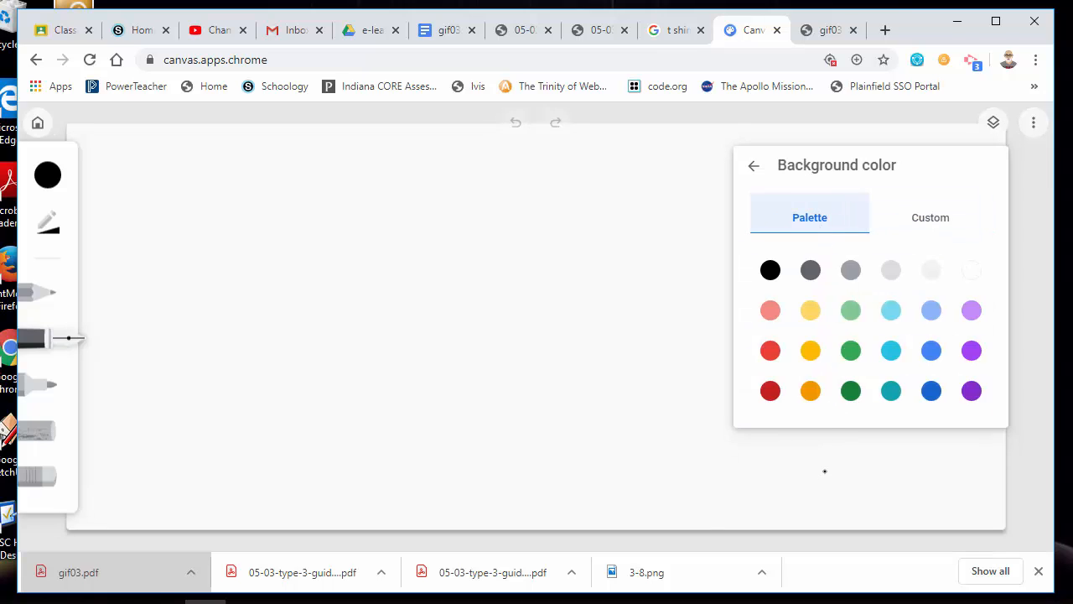
left_click(849, 353)
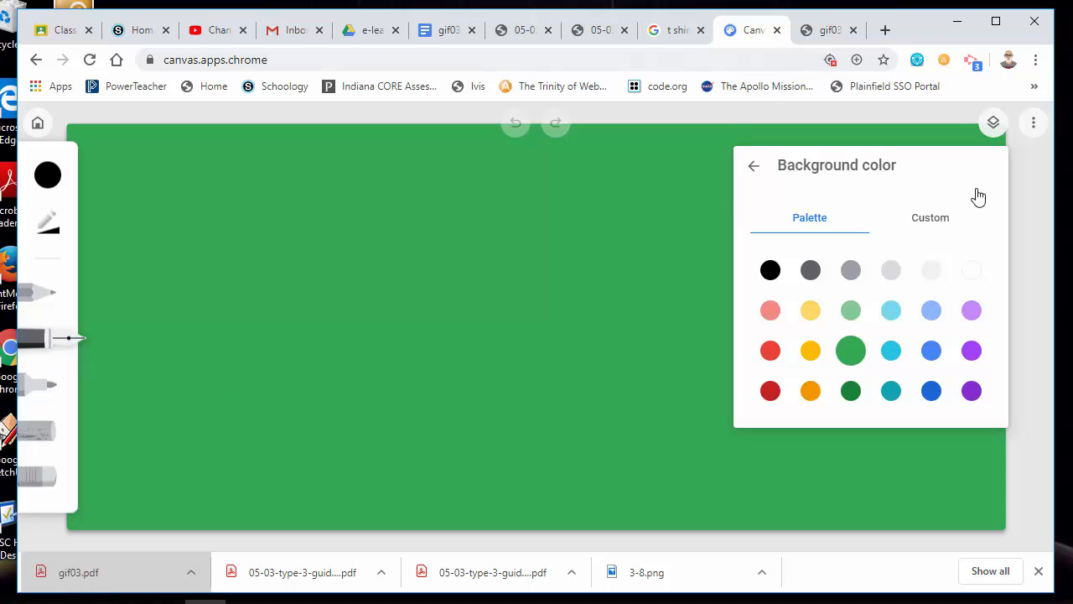
left_click(993, 123)
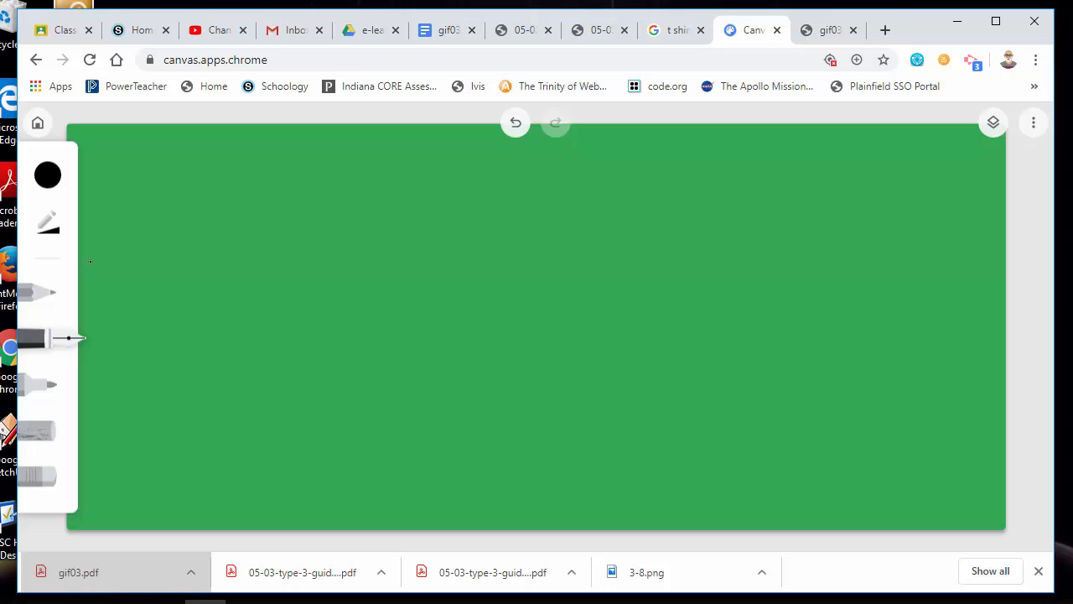
Step: Select the marker with the dark orange palette color, and try it with a squiggle that is undone
left_click(48, 181)
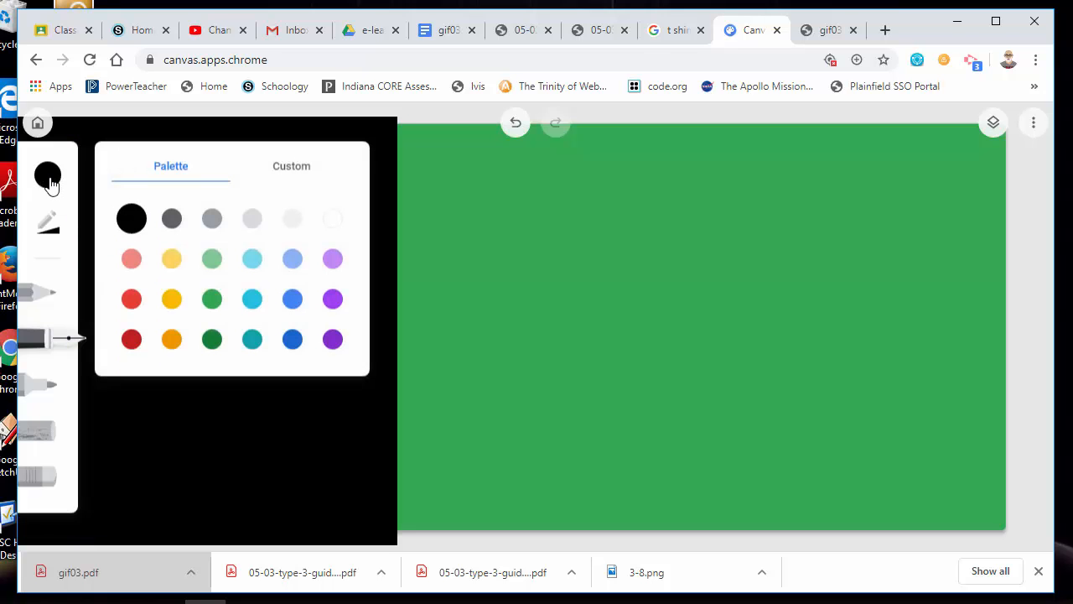
left_click(49, 181)
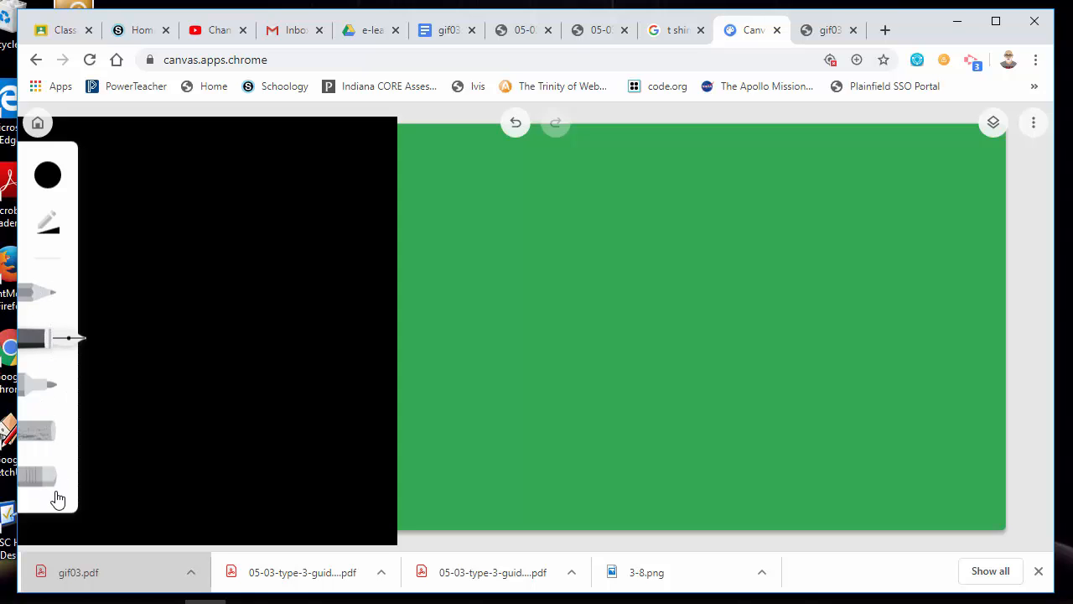
left_click(42, 386)
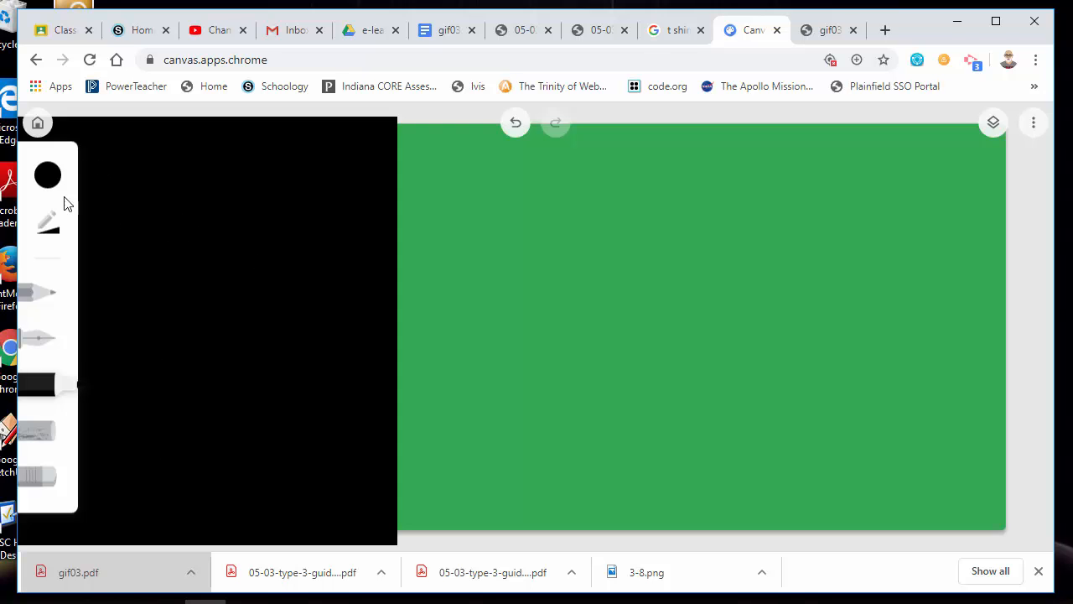
left_click(48, 174)
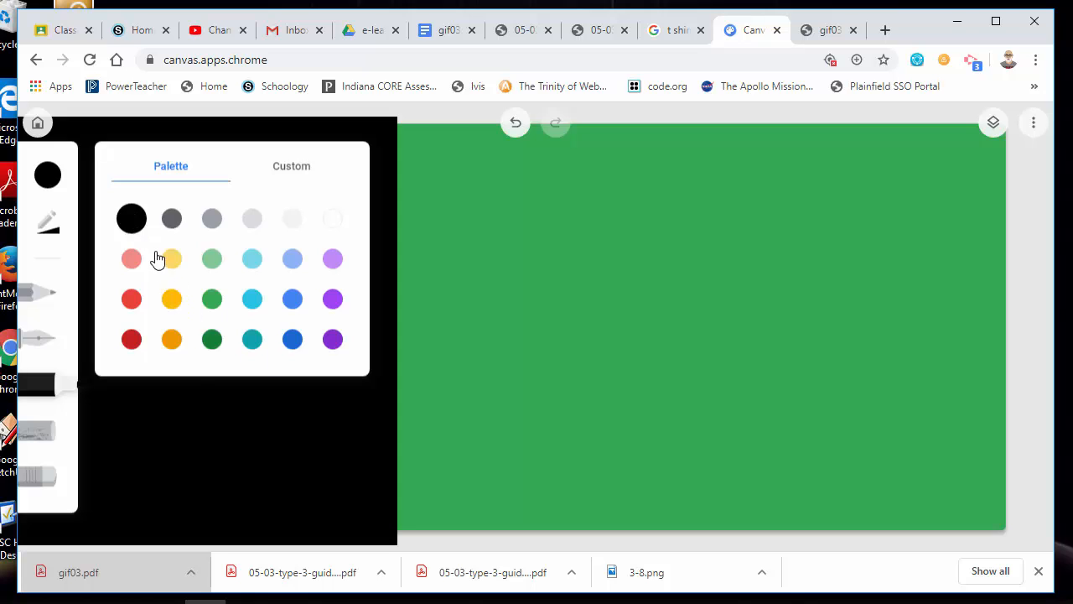
left_click(172, 338)
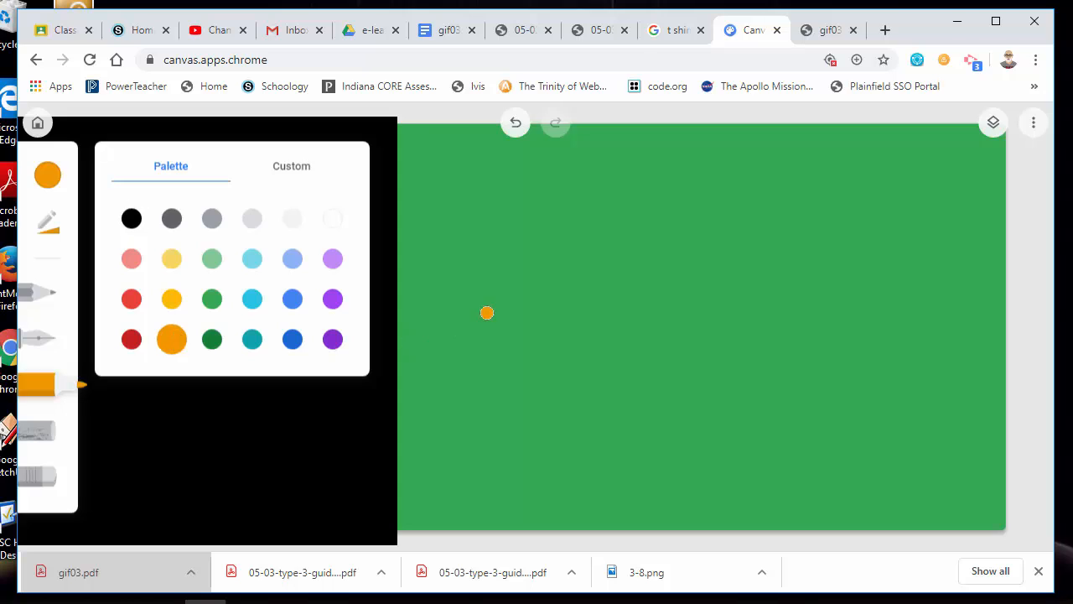
mouse_move(494, 239)
left_mouse_down()
mouse_move(504, 317)
mouse_move(478, 367)
left_mouse_up()
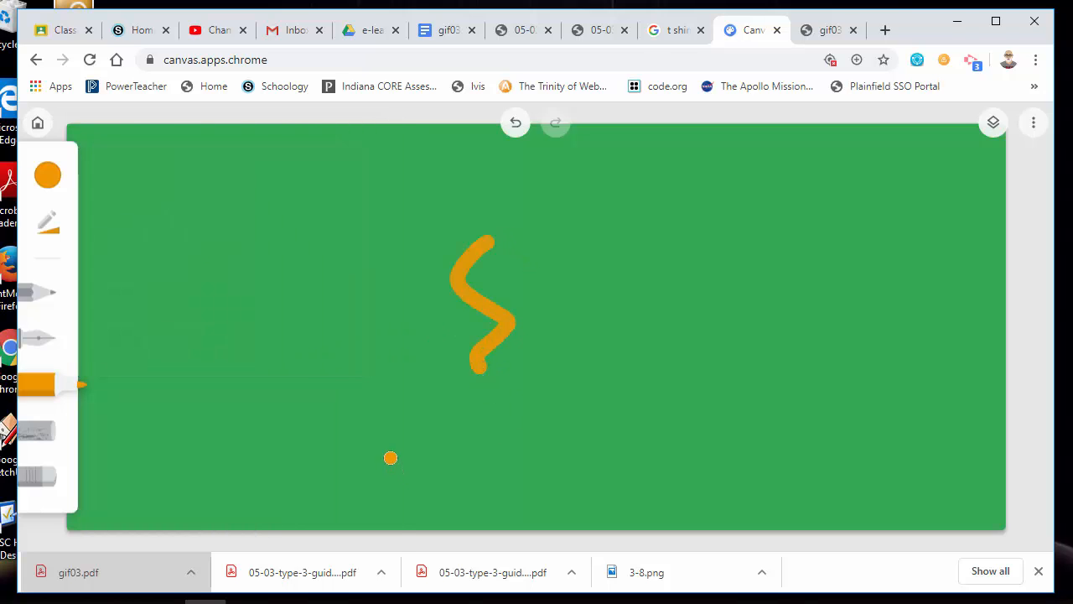
key("ctrl+z")
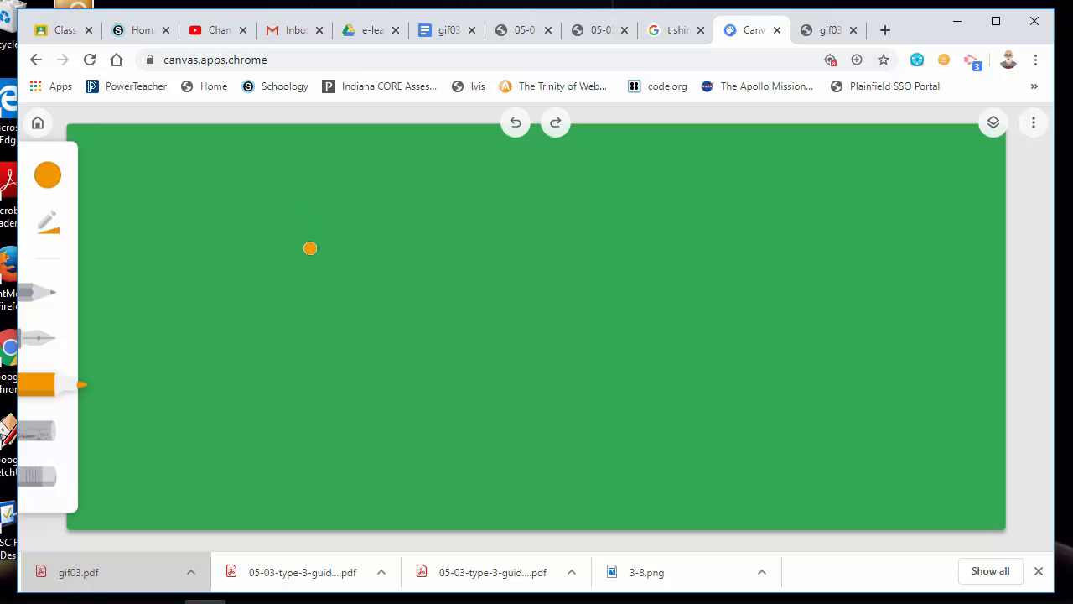
Step: Increase the marker size to about four-fifths of its range, and try it with a squiggle that is undone
left_click(46, 228)
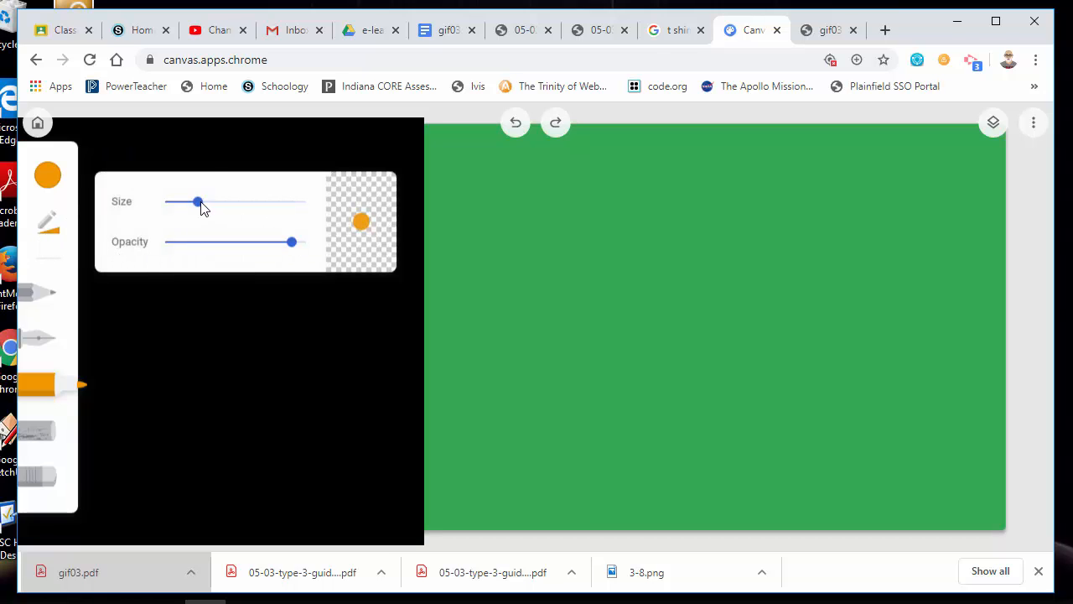
left_click_drag(201, 209, 281, 211)
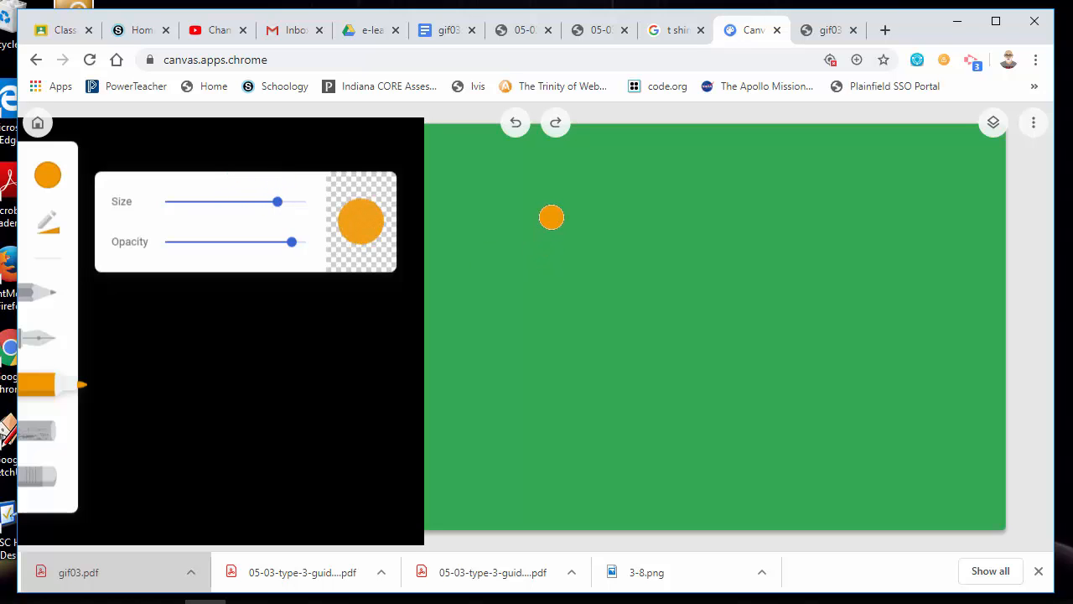
mouse_move(552, 217)
left_mouse_down()
mouse_move(543, 352)
mouse_move(563, 381)
left_mouse_up()
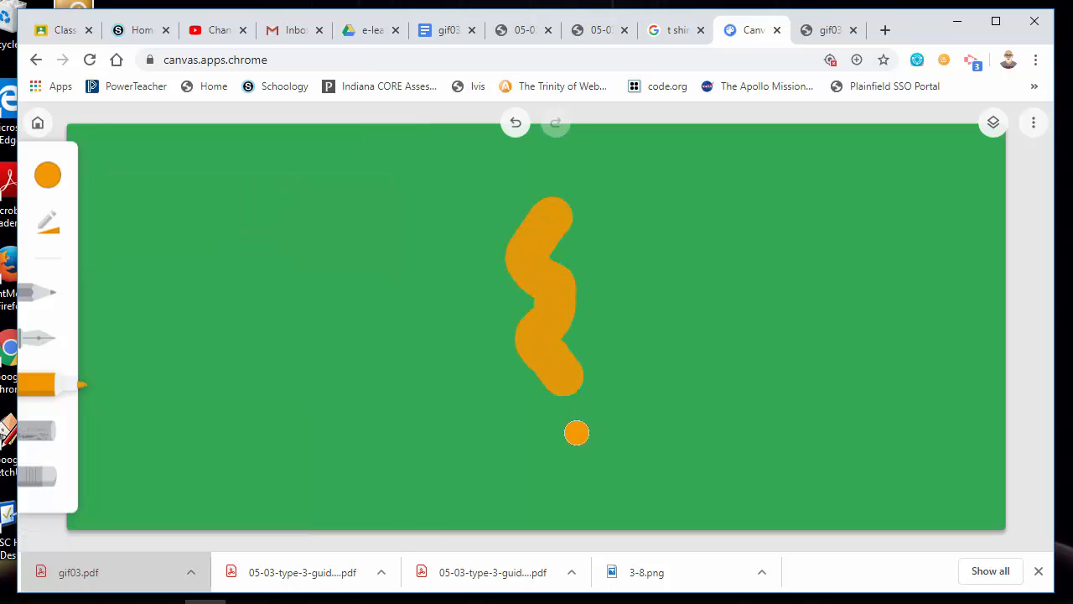
key("ctrl+z")
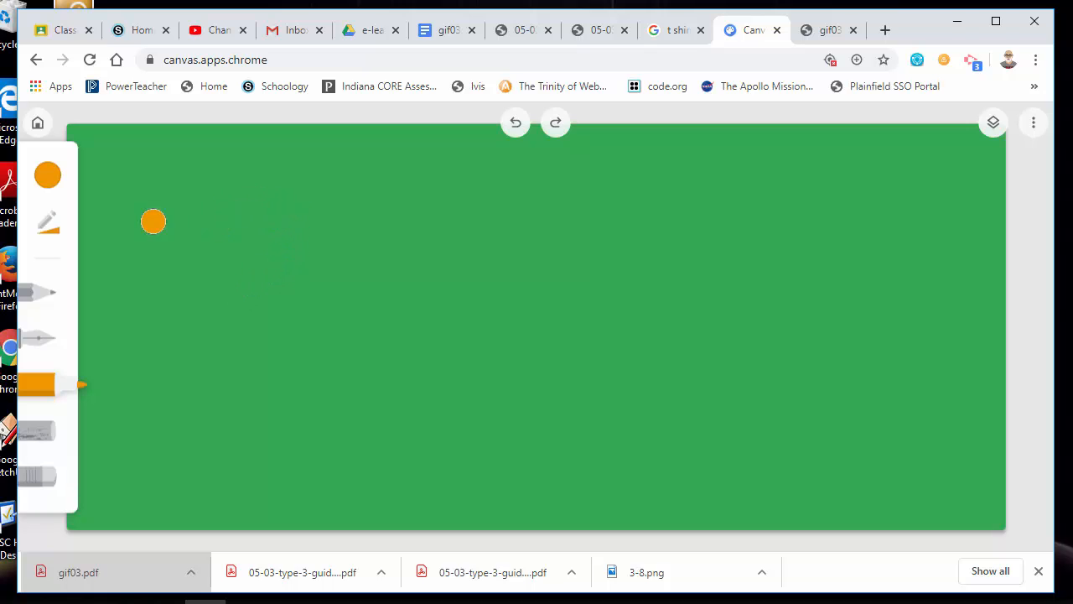
Step: Draw a large orange letter F in the upper-left area of the green canvas
left_click_drag(249, 199, 247, 344)
left_click_drag(248, 192, 355, 184)
left_click_drag(257, 257, 327, 260)
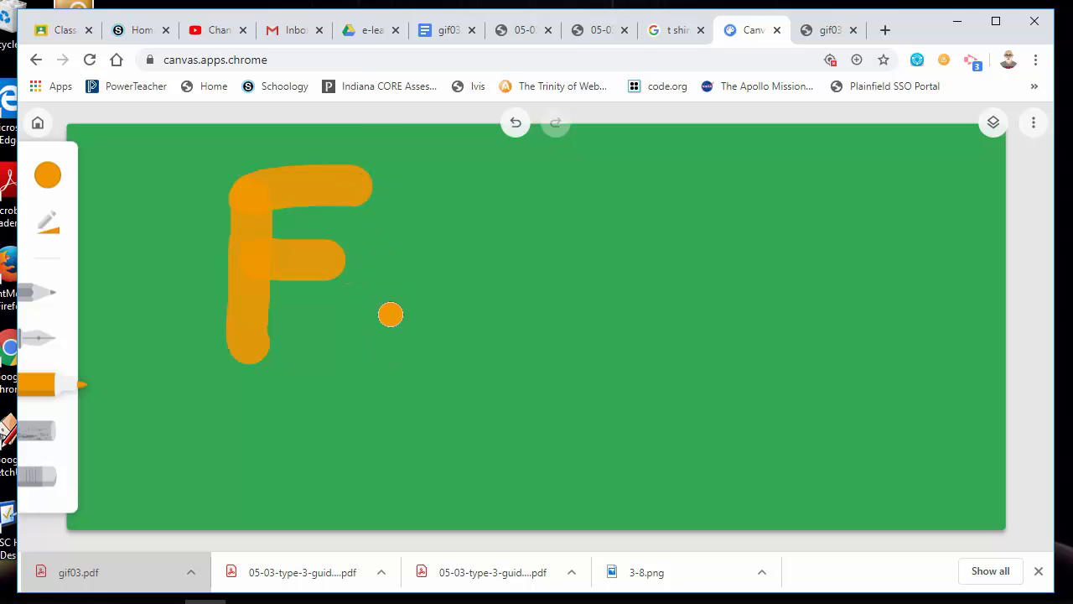
Step: Return to the drawings overview and rename the new green drawing as type-1
left_click(38, 125)
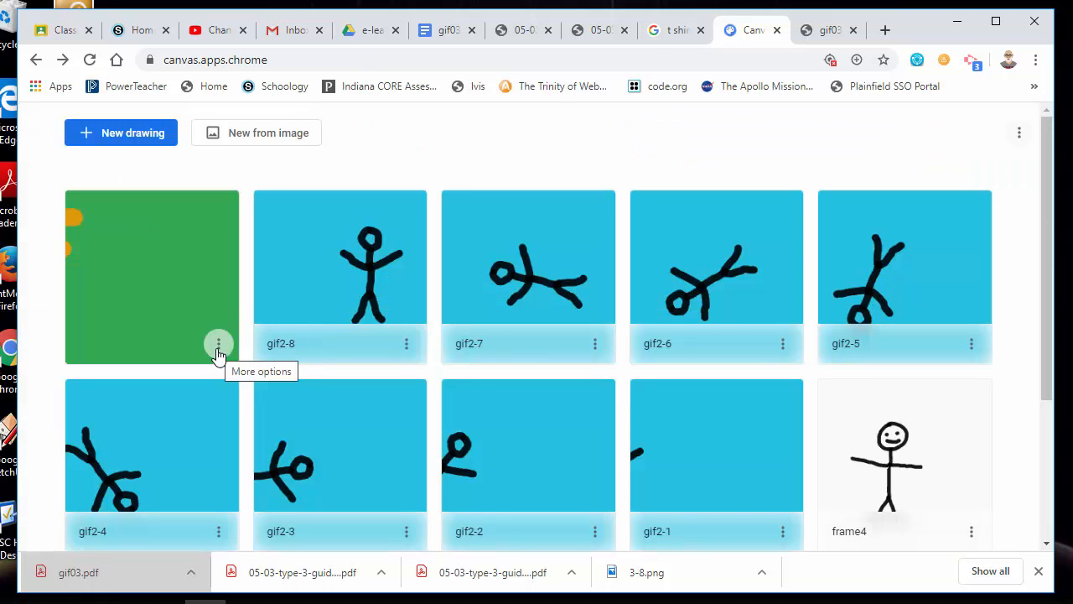
left_click(218, 343)
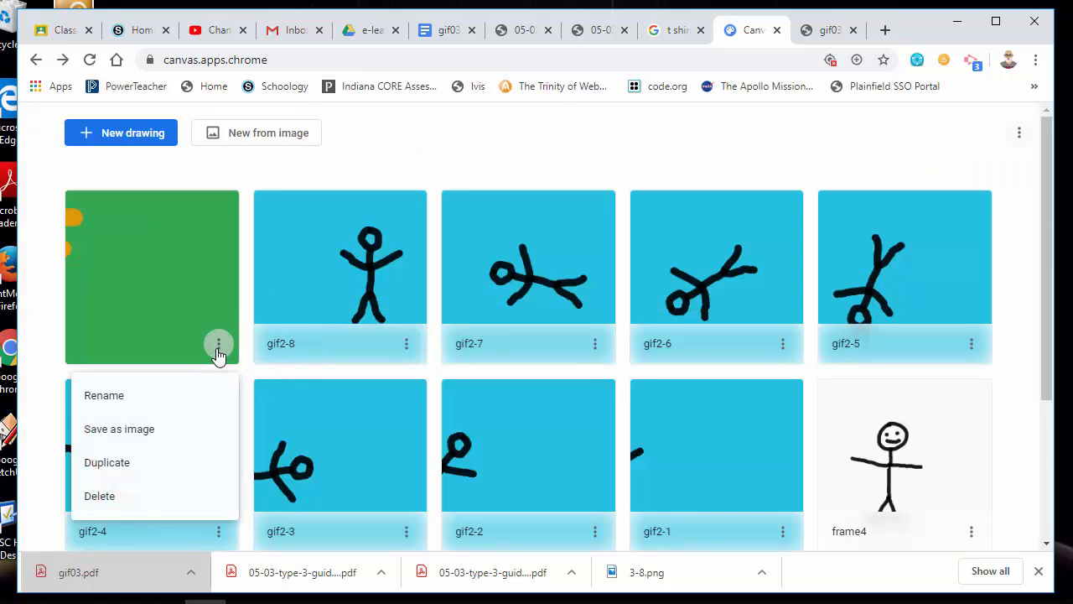
left_click(152, 395)
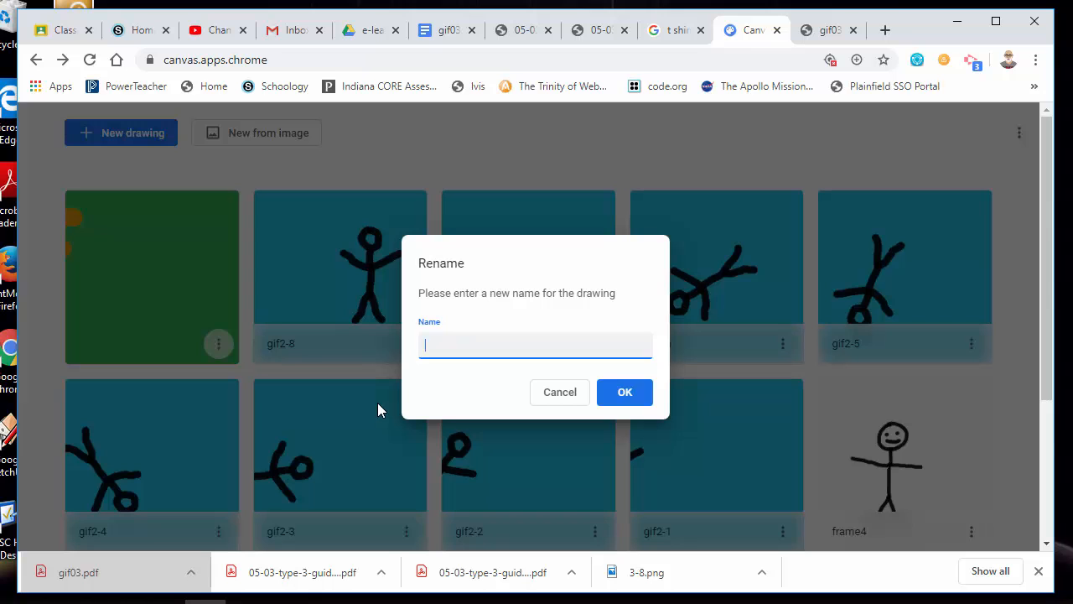
type("type-1")
key("Return")
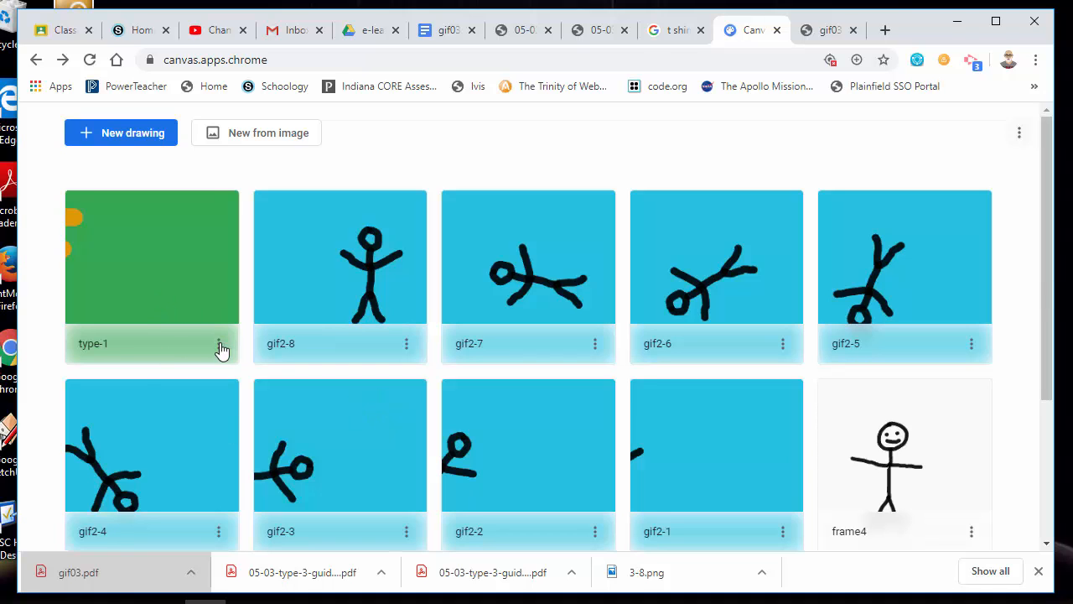
Step: Duplicate the type-1 drawing and rename the copy as type-2
left_click(217, 344)
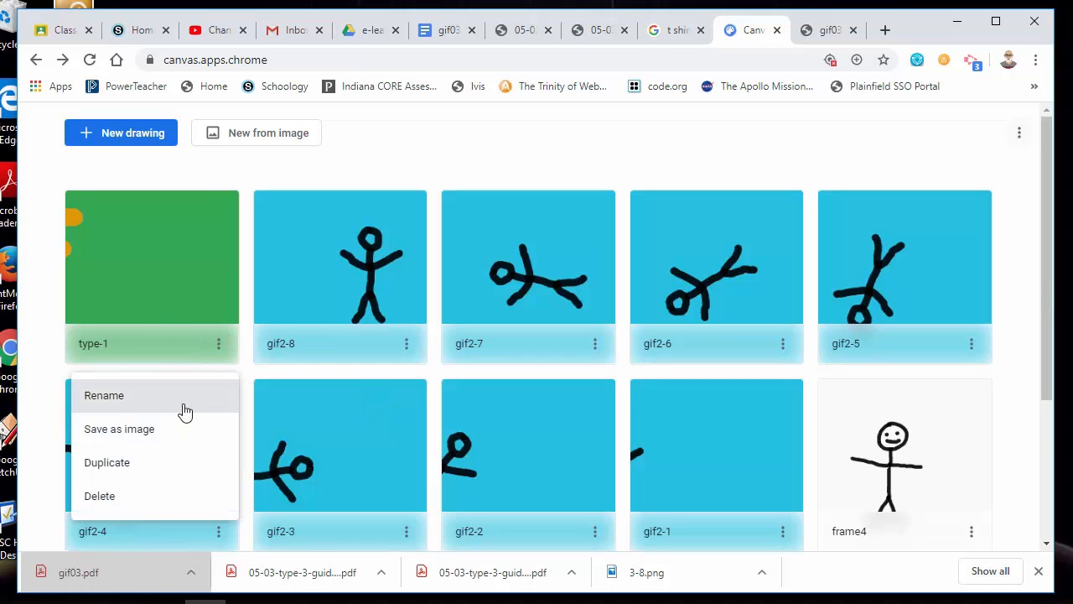
left_click(123, 474)
left_click(218, 345)
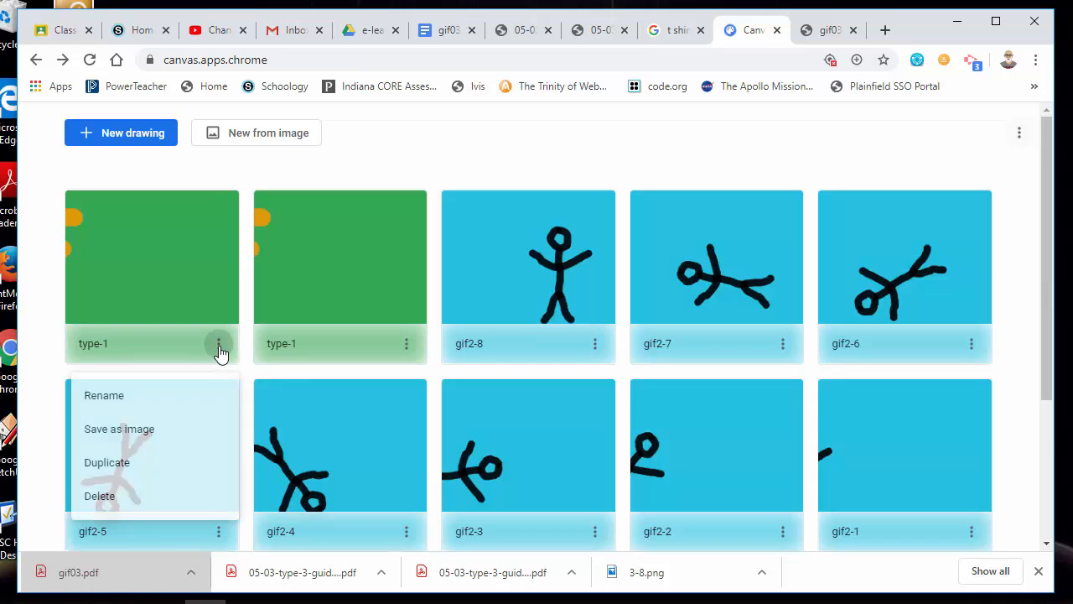
left_click(148, 409)
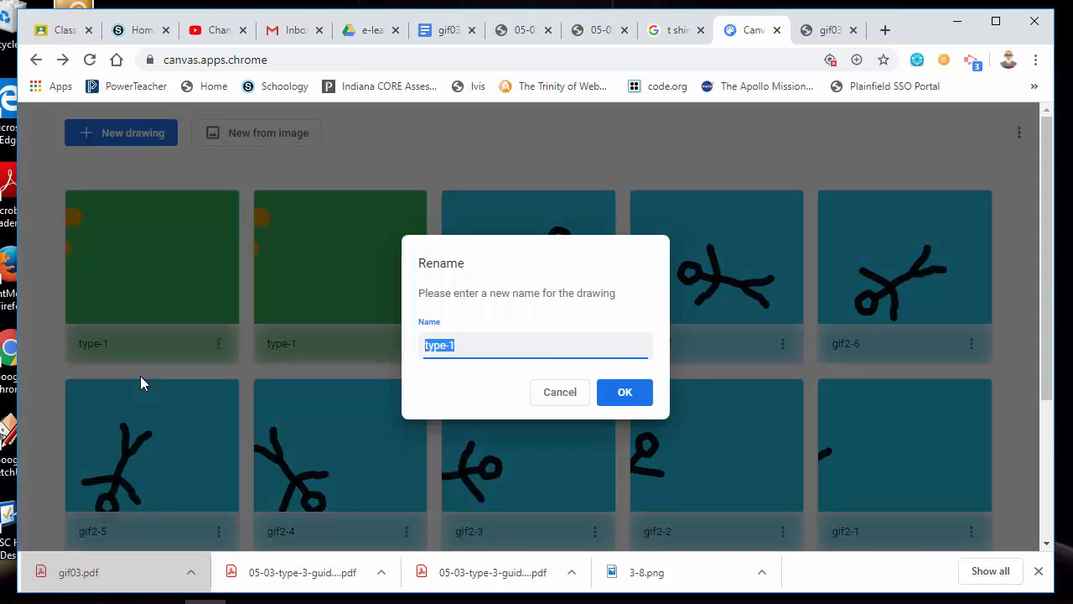
left_click(500, 352)
left_click(625, 394)
Step: In the type-2 drawing, add a tall orange letter I to the right of the F and return to the drawings overview
left_click(139, 286)
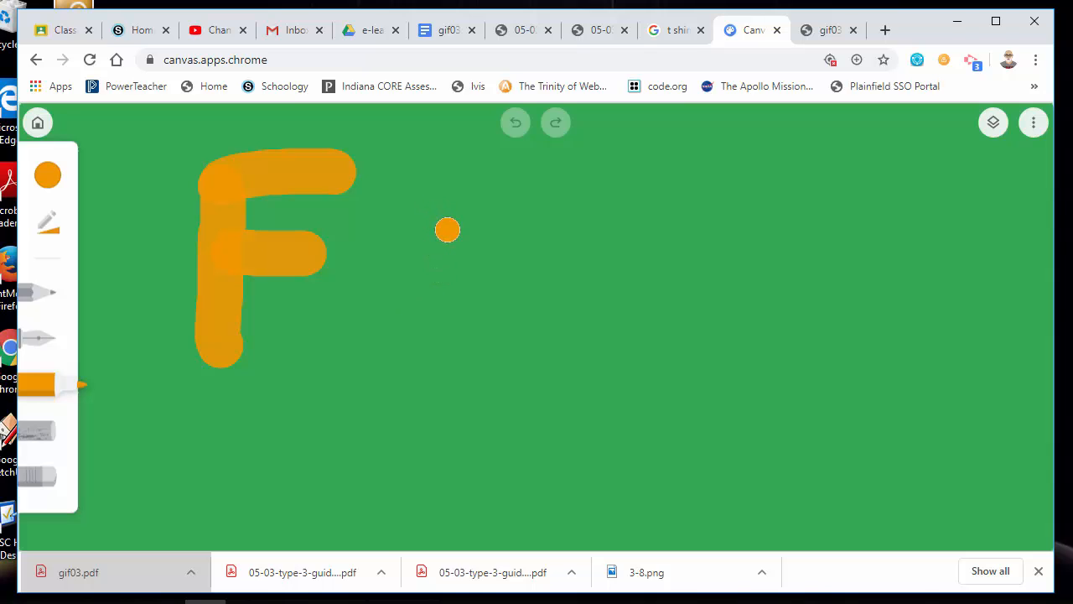
left_click_drag(450, 163, 450, 373)
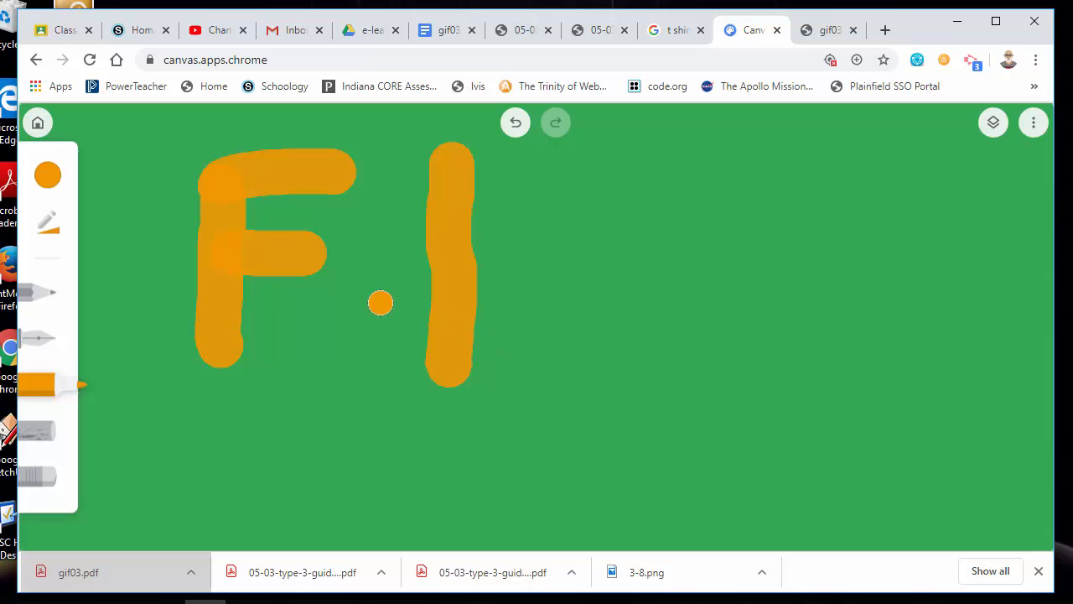
left_click(38, 124)
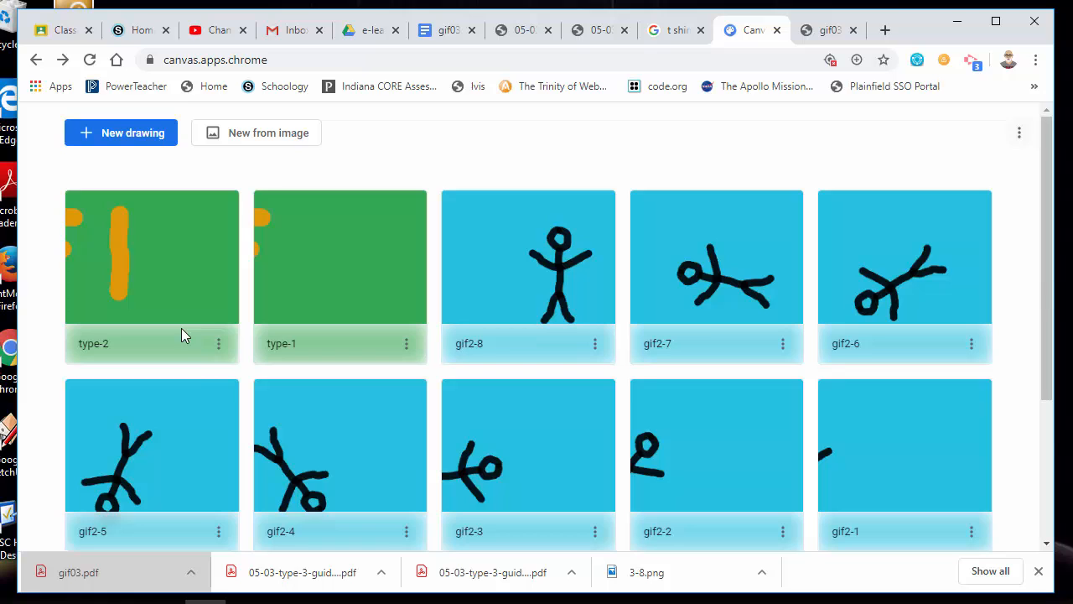
Step: Duplicate the type-2 drawing and rename the copy as type-3
left_click(219, 351)
left_click(130, 466)
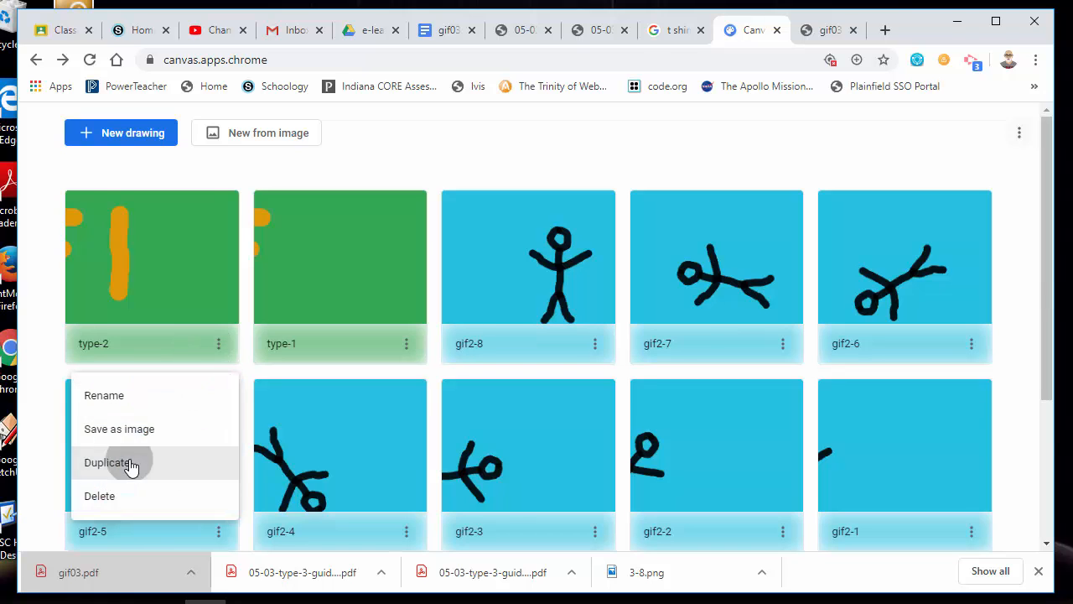
left_click(219, 346)
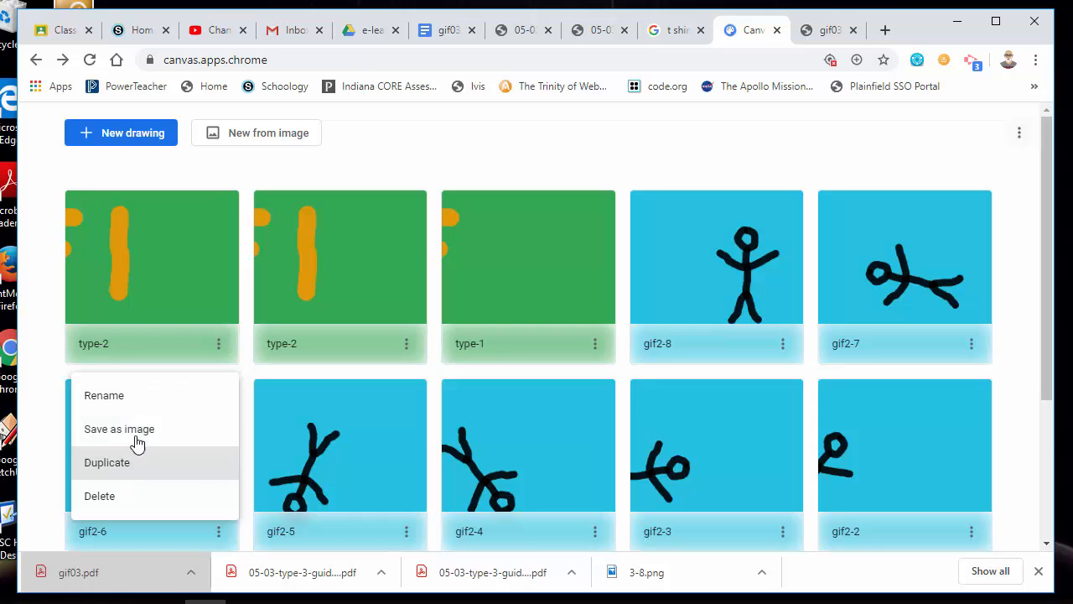
left_click(134, 399)
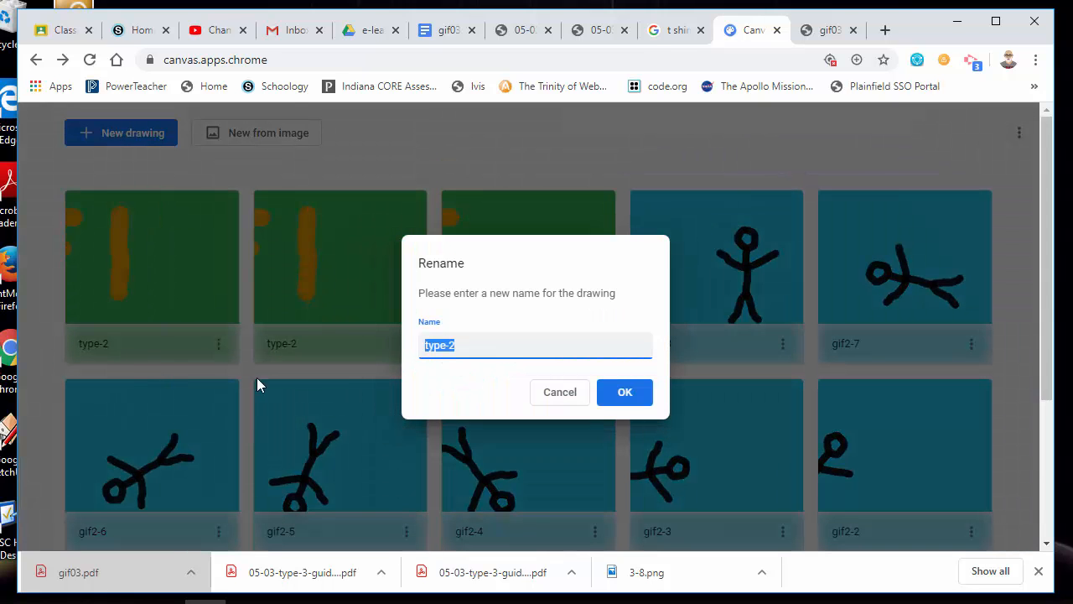
left_click(524, 347)
type("3")
left_click(625, 392)
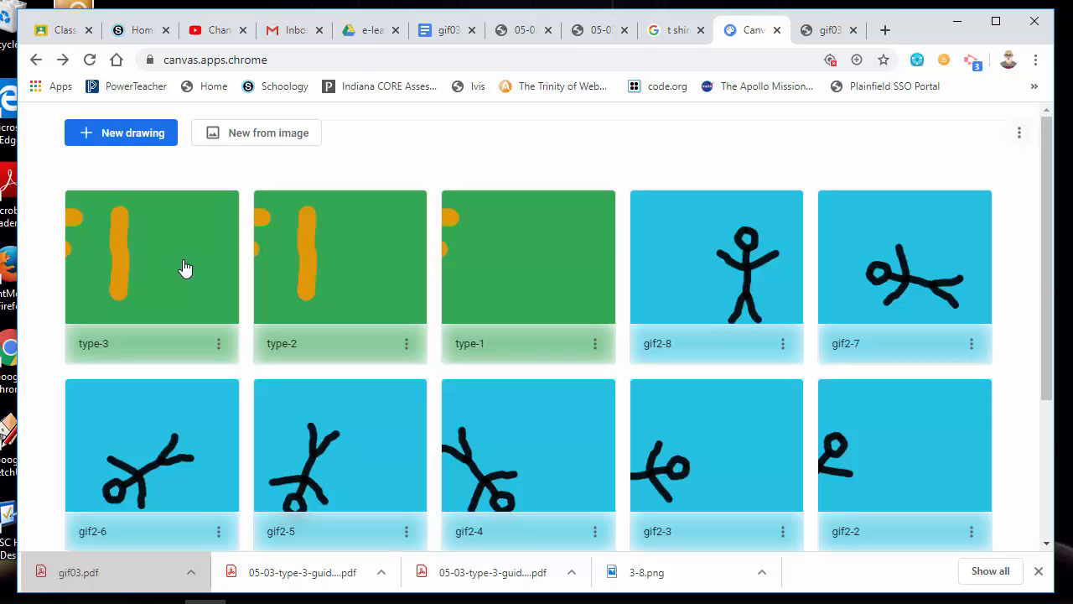
Step: In the type-3 drawing, add a large orange letter S after the I and return to the drawings overview
left_click(185, 266)
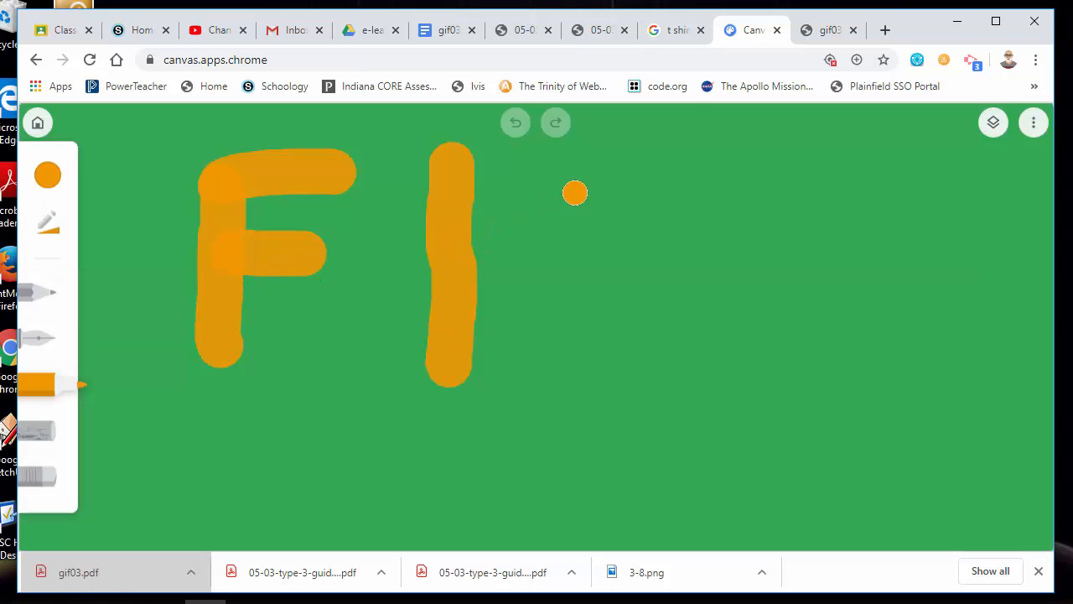
mouse_move(627, 179)
left_mouse_down()
mouse_move(543, 203)
mouse_move(642, 355)
mouse_move(524, 367)
left_mouse_up()
left_click(38, 123)
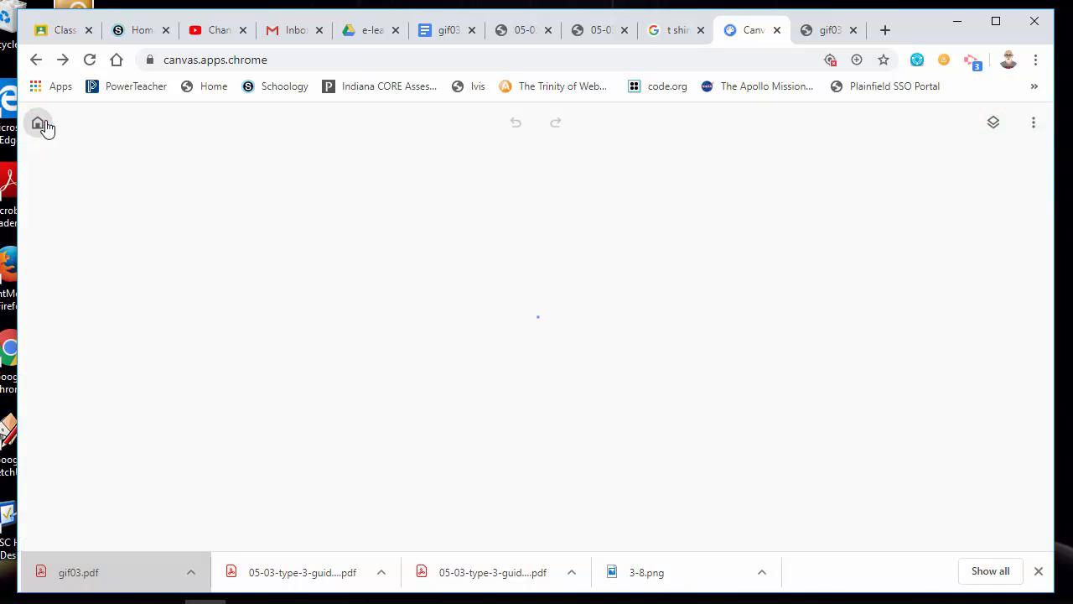
Step: Duplicate the type-3 drawing and rename the copy as type-4
left_click(218, 343)
left_click(125, 408)
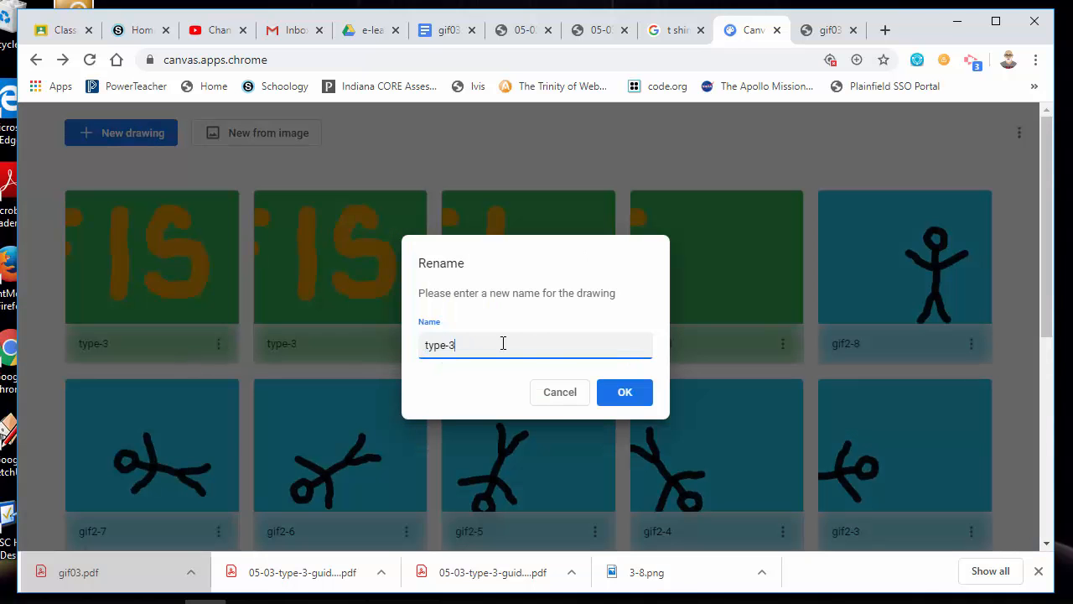
left_click(624, 394)
Step: In the type-4 drawing, add an orange letter T after the S to complete FIST, and return to the drawings overview
left_click(164, 275)
left_click_drag(723, 179, 919, 149)
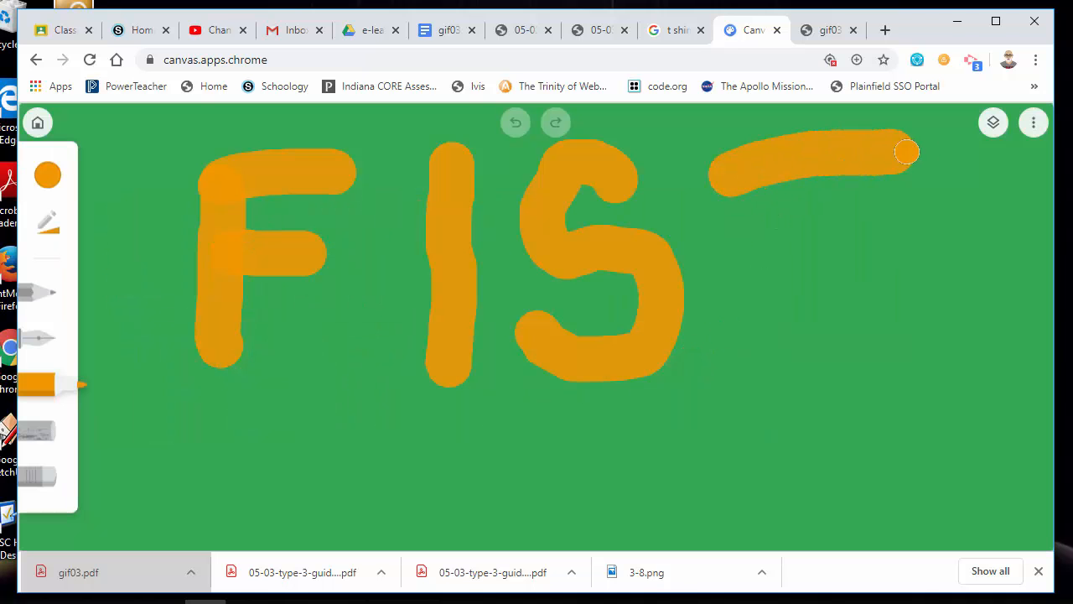
left_click_drag(810, 163, 845, 330)
scroll(746, 368, "down", 1)
left_click(38, 123)
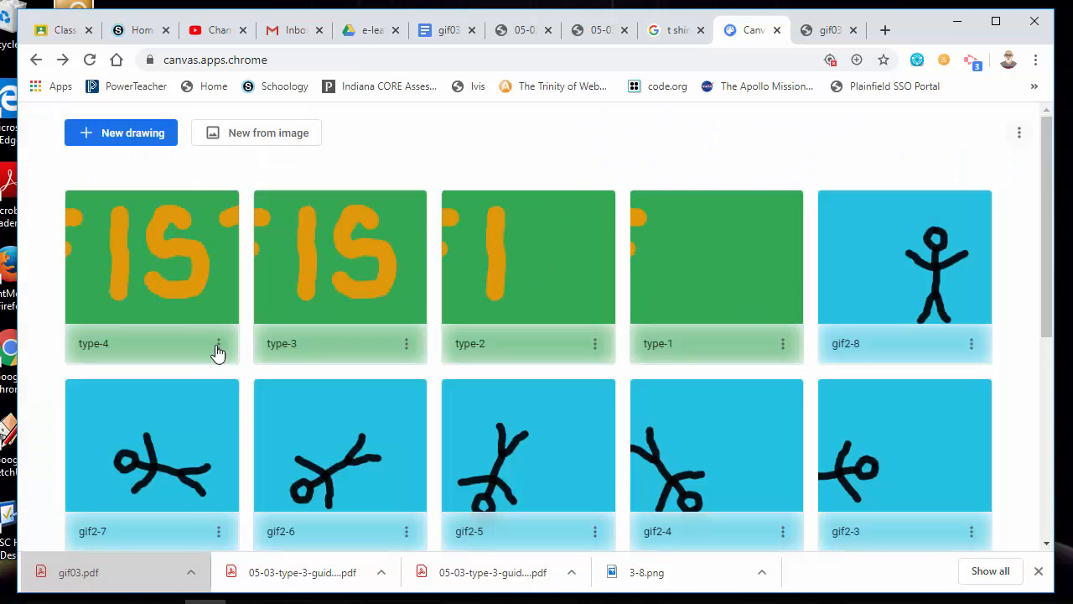
Step: Duplicate the type-4 drawing as type-5 and open the copy for drawing
left_click(216, 352)
left_click(161, 403)
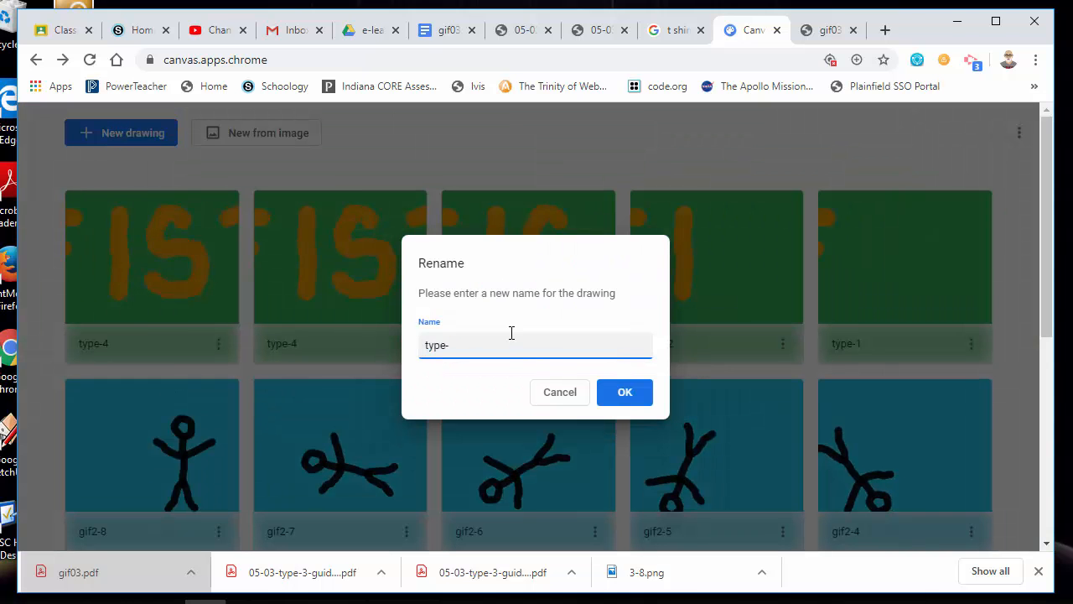
type("type-5")
left_click(624, 392)
left_click(139, 283)
left_click_drag(300, 394, 293, 503)
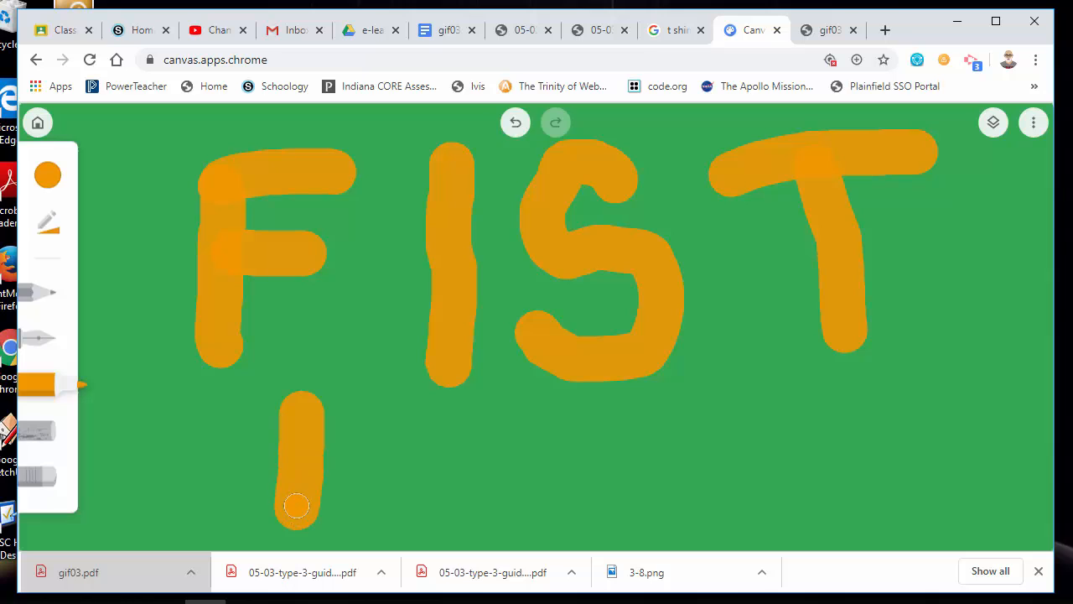
key("ctrl+z")
left_click(38, 178)
left_click_drag(278, 203, 244, 203)
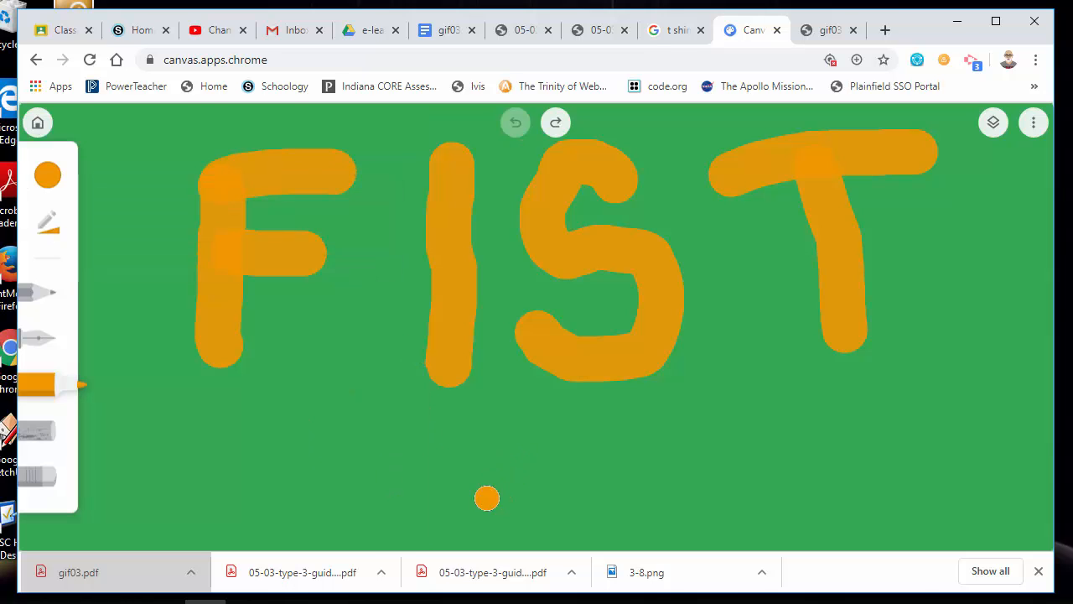
Step: Draw an orange letter B below the F of FIST and return to the drawings overview
mouse_move(281, 424)
left_mouse_down()
mouse_move(280, 471)
mouse_move(355, 436)
mouse_move(285, 518)
left_mouse_up()
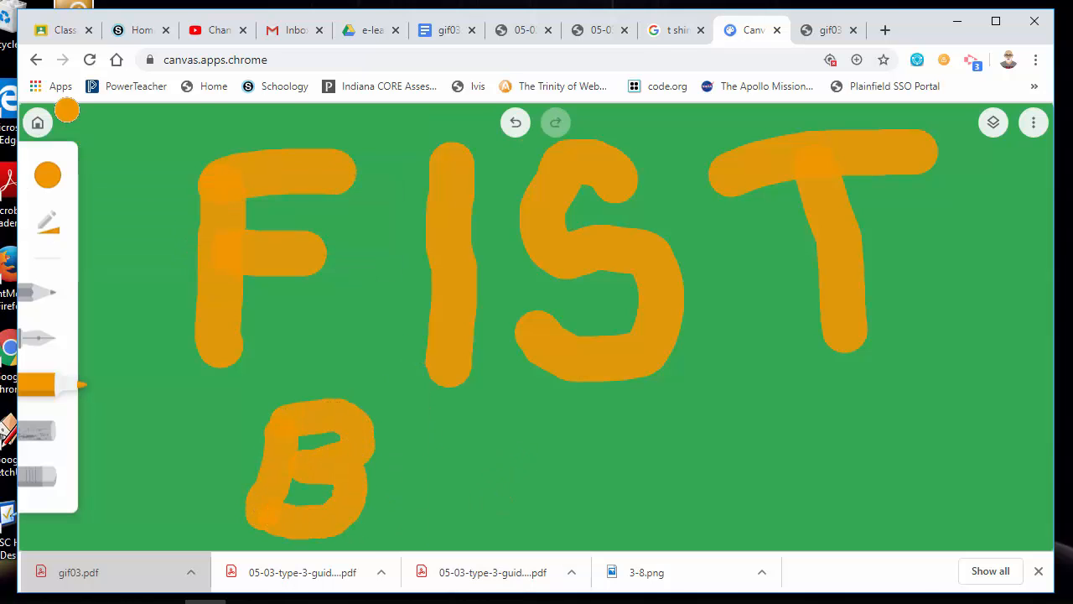
left_click(38, 123)
Step: Duplicate the type-5 drawing and rename the copy as type-6
left_click(216, 344)
left_click(139, 463)
left_click(217, 345)
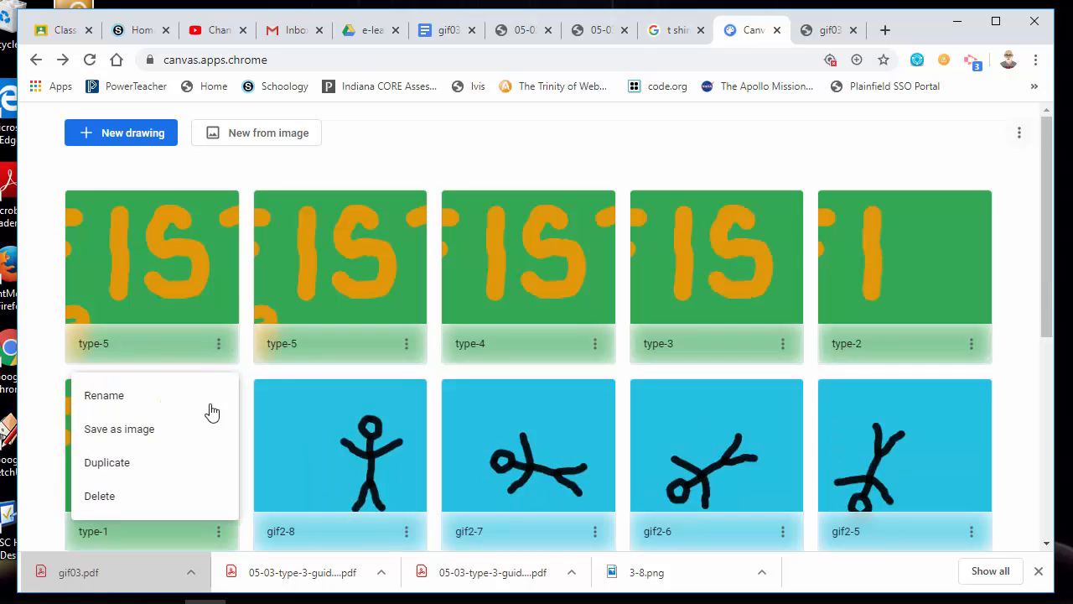
left_click(149, 395)
type("6")
key("Return")
Step: In the type-6 drawing, add an orange letter U after the B and return to the drawings overview
left_click(135, 251)
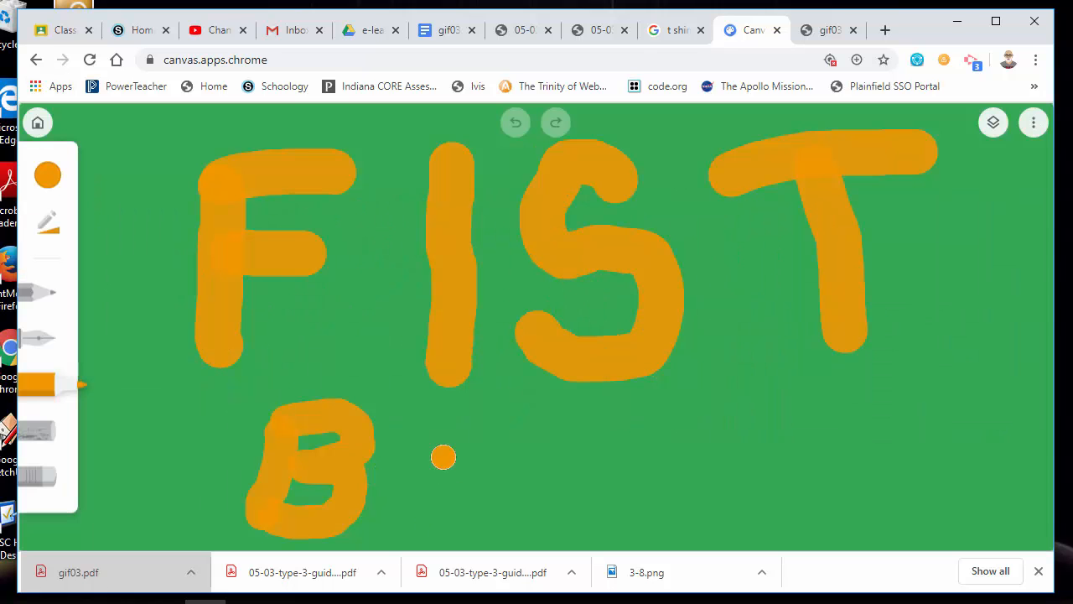
mouse_move(424, 419)
left_mouse_down()
mouse_move(450, 540)
mouse_move(520, 466)
mouse_move(527, 422)
left_mouse_up()
left_click(38, 122)
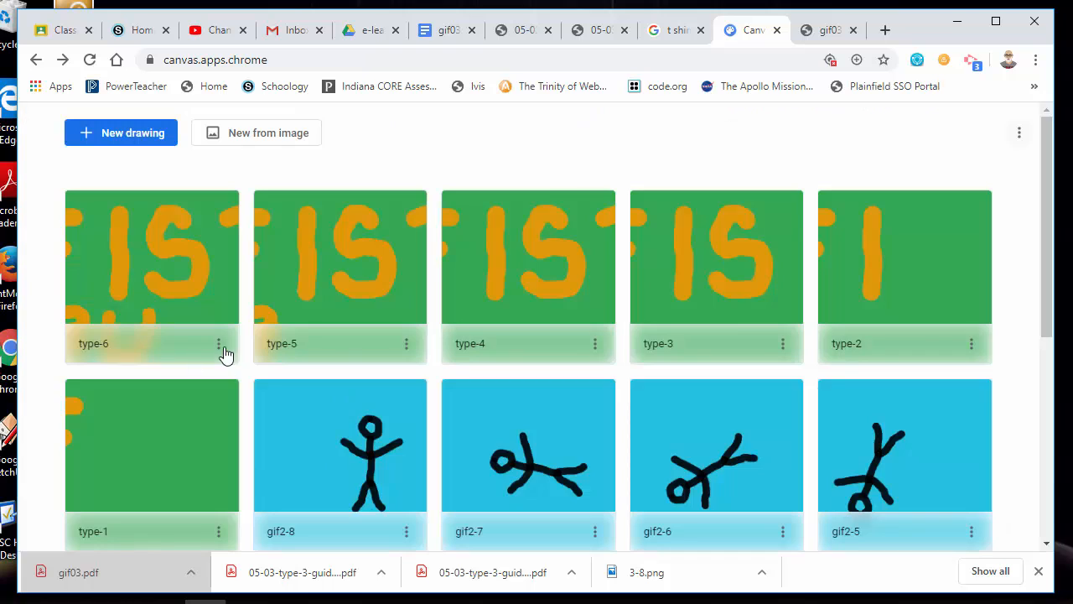
Step: Duplicate the type-6 drawing and rename the copy as type-7
left_click(218, 343)
left_click(139, 463)
left_click(218, 343)
left_click(115, 404)
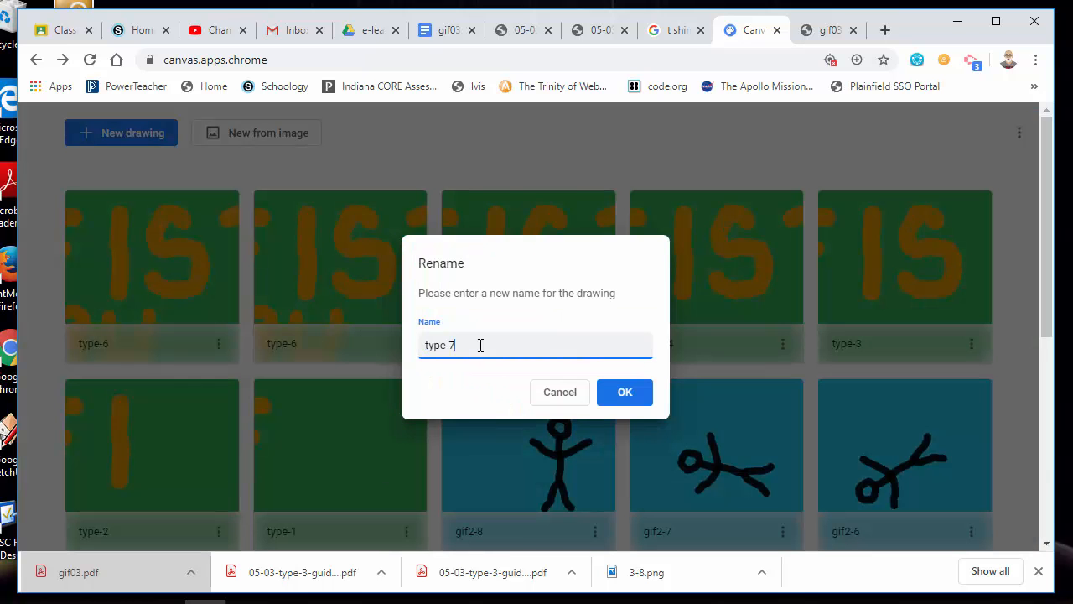
type("7")
key("Return")
Step: In the type-7 drawing, add an orange letter M after the U and return to the drawings overview
left_click(165, 309)
mouse_move(575, 541)
left_mouse_down()
mouse_move(572, 501)
mouse_move(617, 417)
mouse_move(652, 445)
mouse_move(650, 433)
mouse_move(707, 432)
mouse_move(692, 537)
left_mouse_up()
left_click(38, 122)
Step: Duplicate the type-7 drawing and rename the copy as type-8
left_click(218, 531)
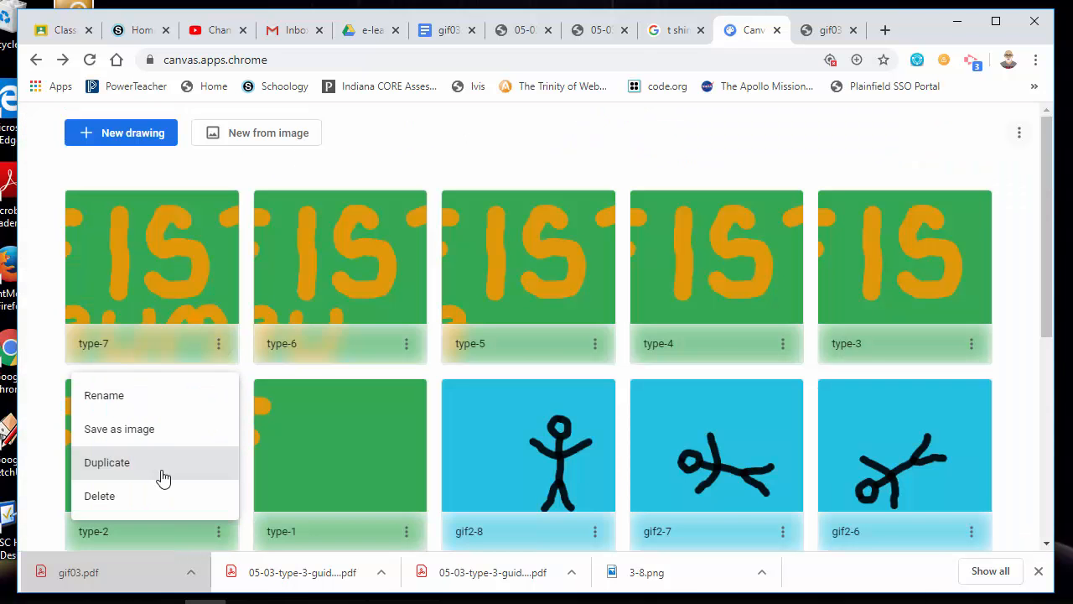
left_click(163, 476)
left_click(218, 343)
left_click(109, 354)
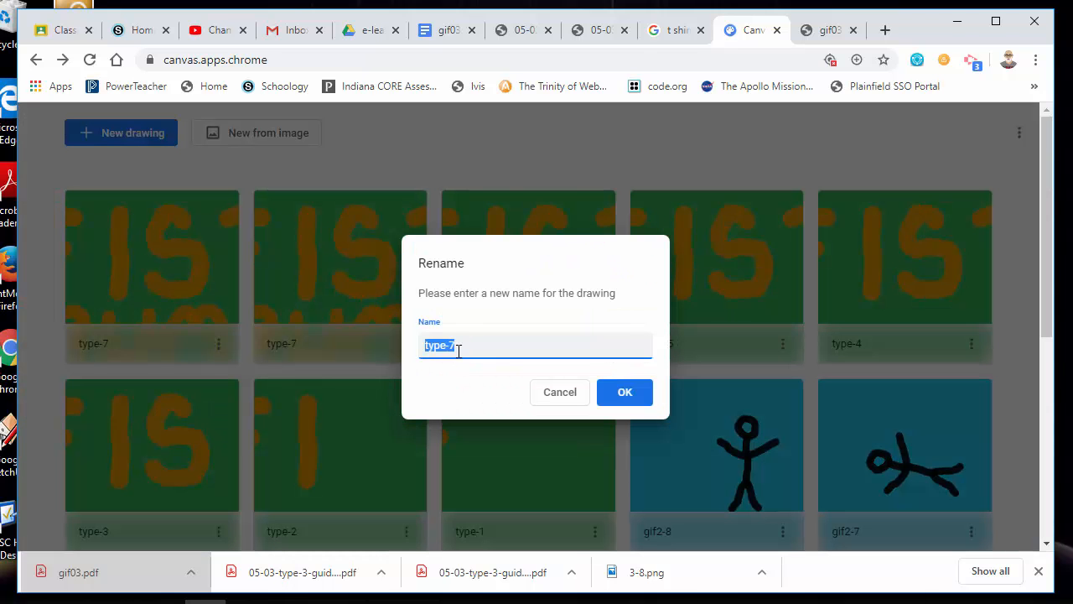
left_click(634, 396)
Step: In the type-8 drawing, add an orange letter P after the M to complete BUMP, and return to the drawings overview
left_click(189, 317)
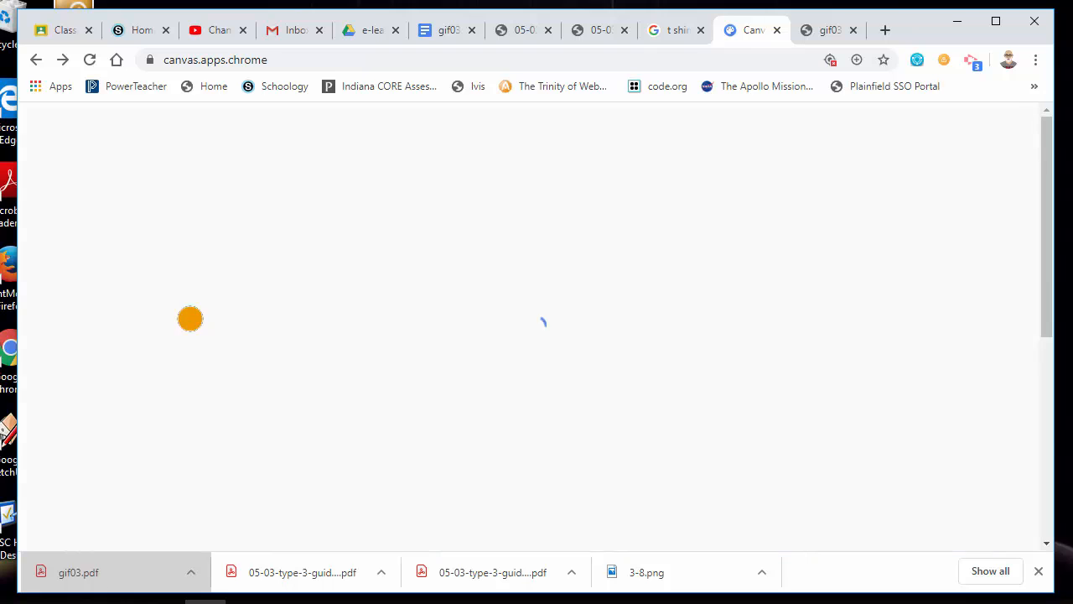
left_click_drag(780, 423, 781, 535)
mouse_move(786, 417)
left_mouse_down()
mouse_move(810, 404)
mouse_move(793, 467)
left_mouse_up()
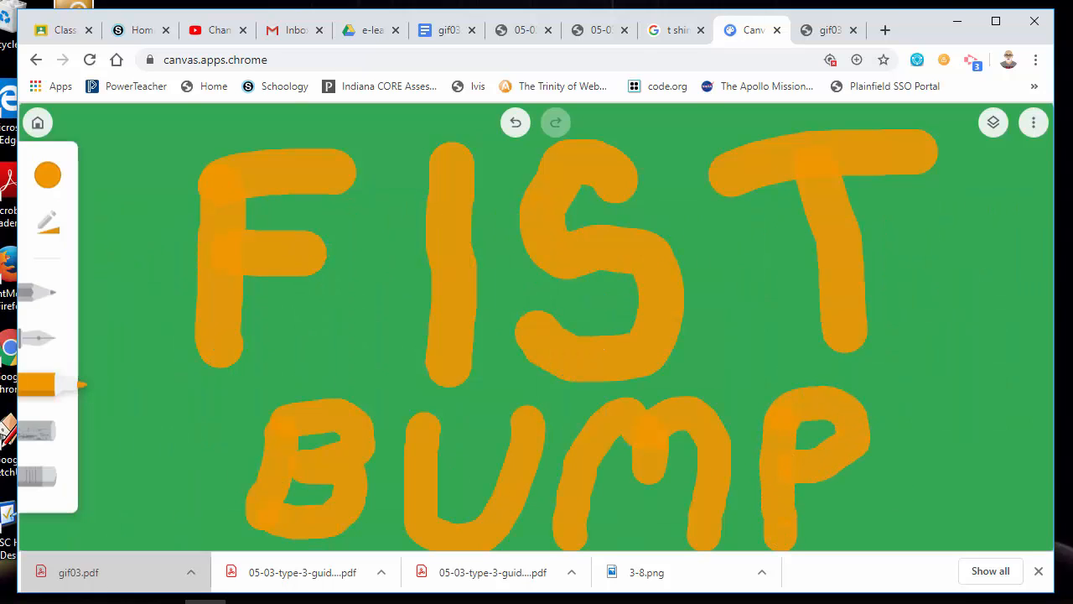
left_click(38, 123)
Step: Duplicate the type-8 drawing and rename the copy as type-9
left_click(219, 344)
left_click(126, 462)
left_click(219, 344)
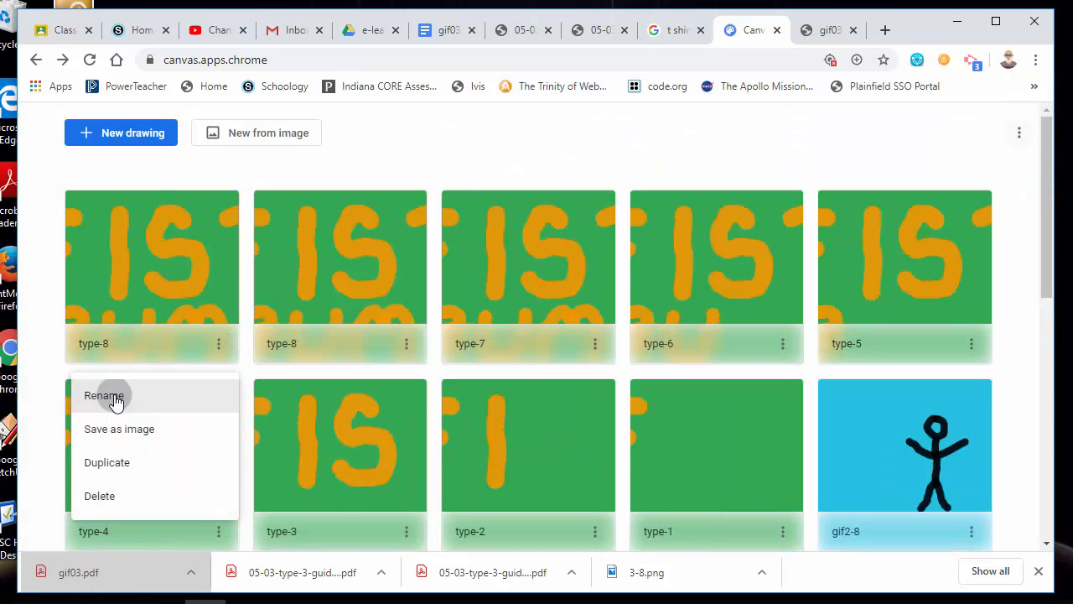
left_click(113, 396)
left_click(499, 351)
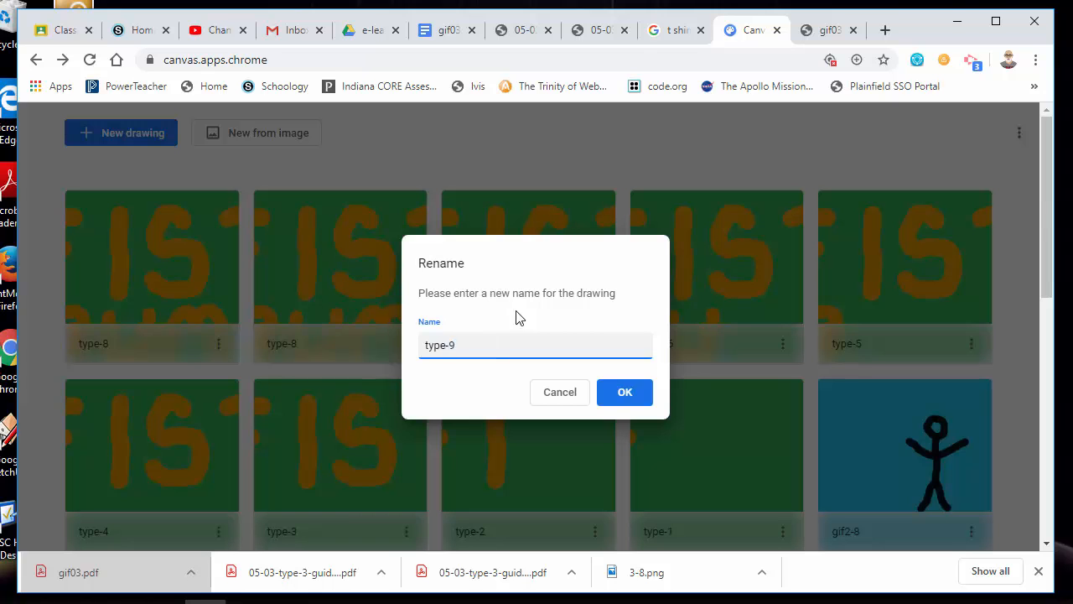
left_click(642, 404)
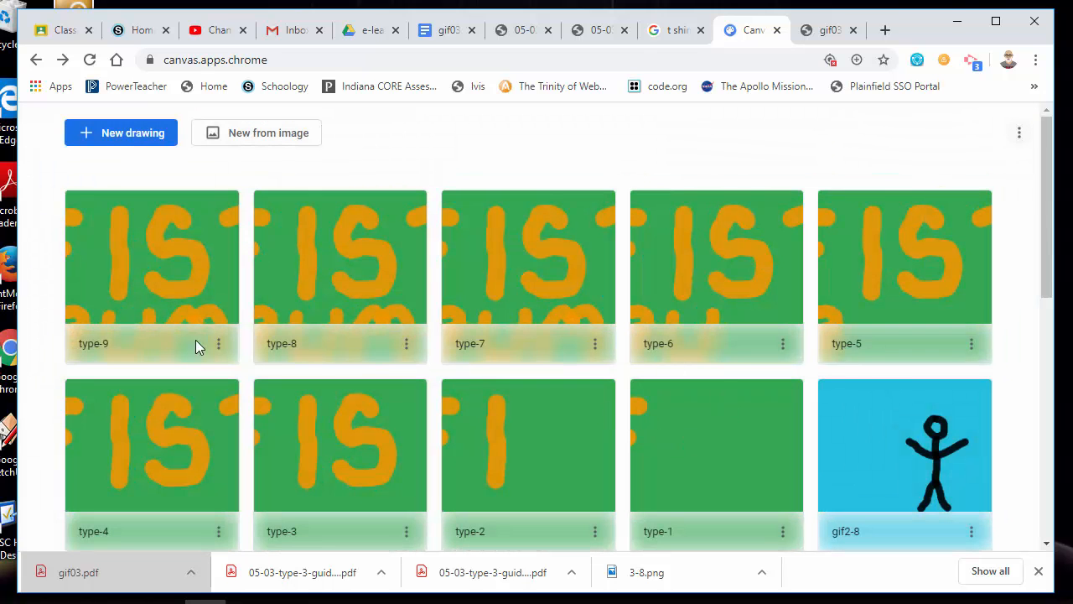
Step: In the type-9 drawing, add an orange exclamation mark stroke after BUMP and return to the drawings overview
left_click(125, 289)
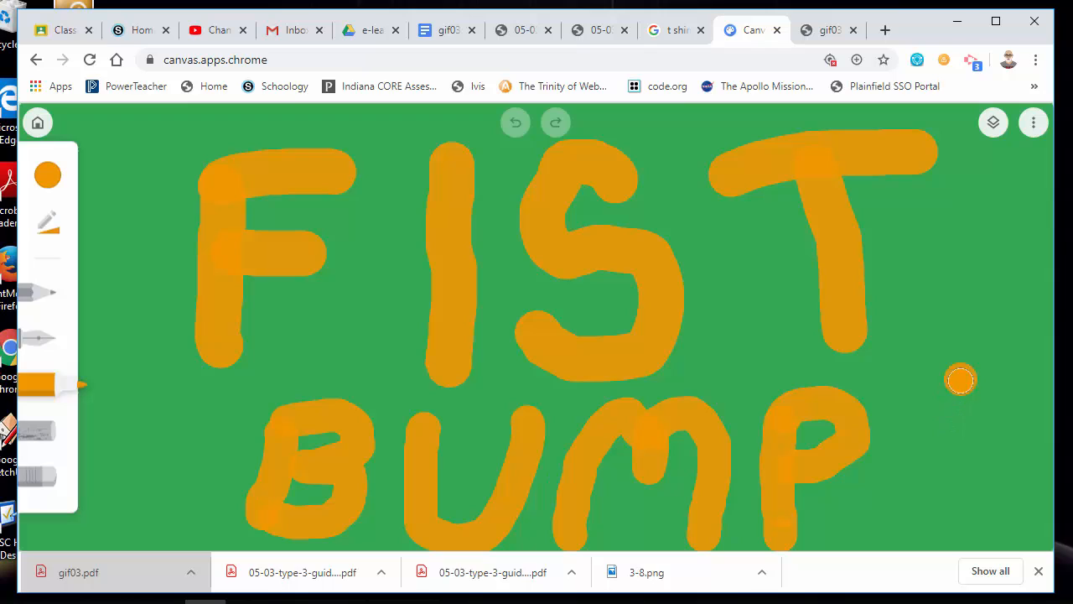
left_click_drag(961, 379, 956, 488)
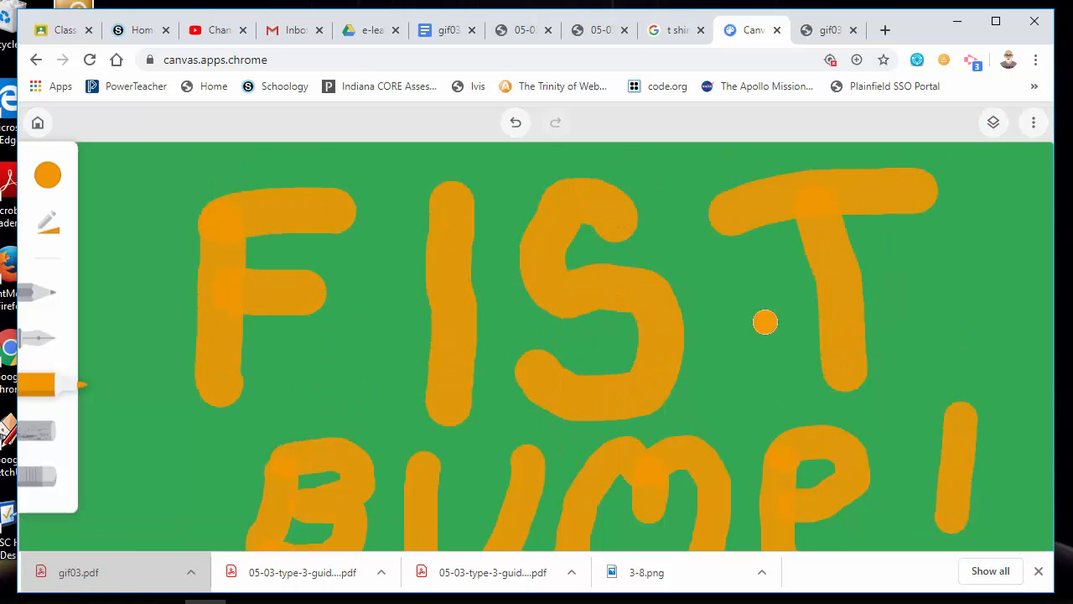
left_click(37, 125)
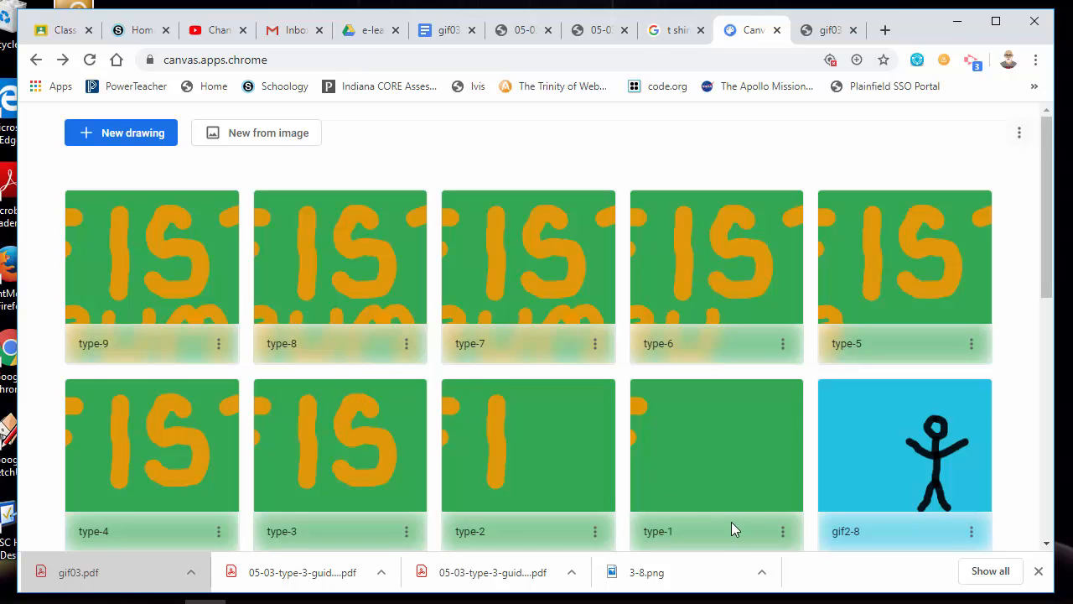
Step: Save the type-1 drawing as an image
left_click(782, 531)
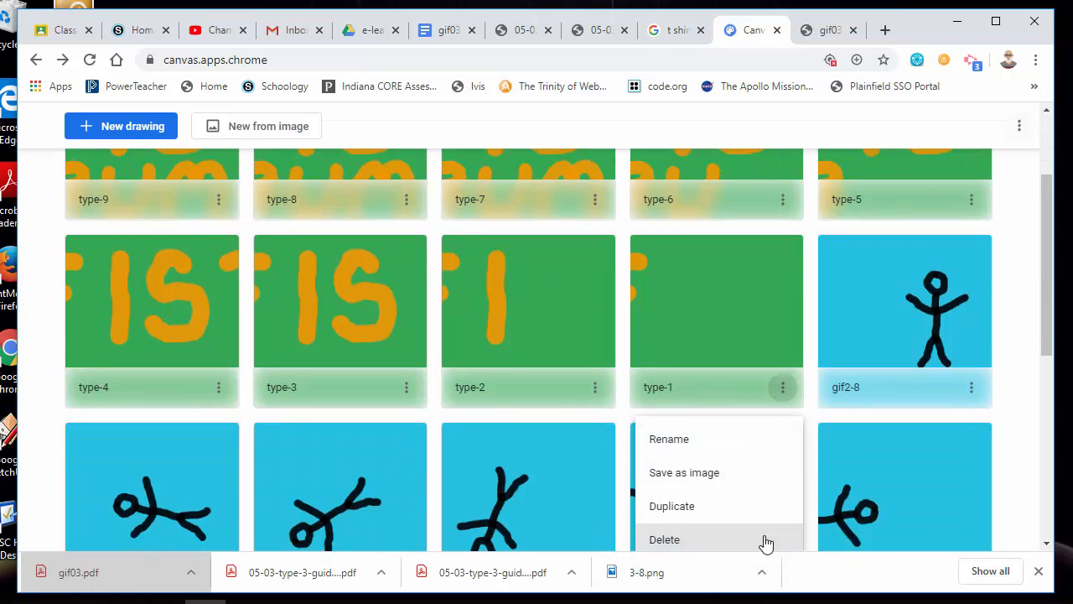
left_click(695, 463)
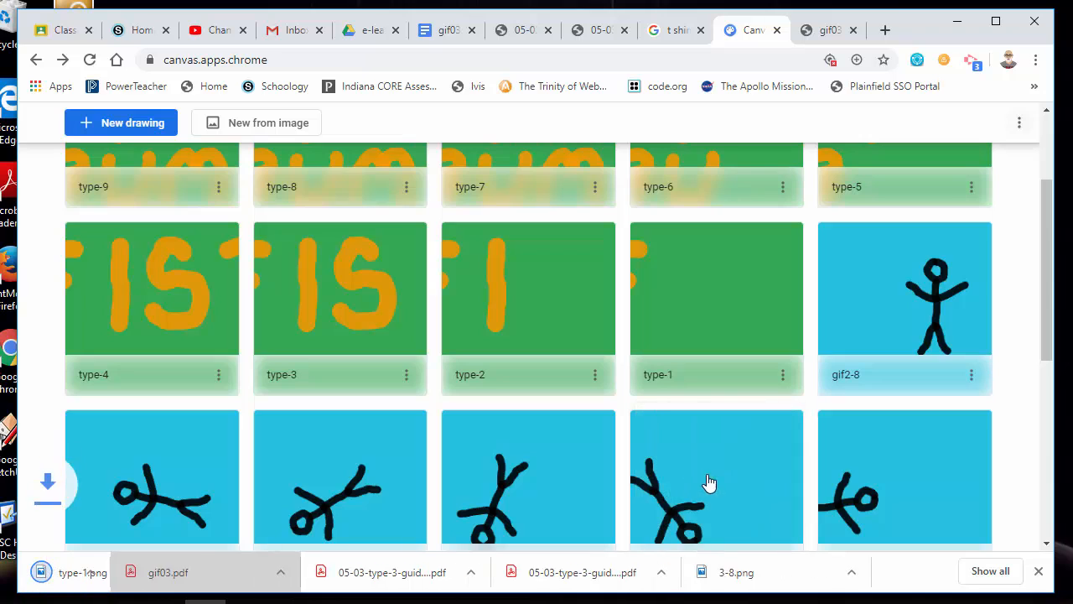
Step: Save the type-2, type-3, type-4 and type-5 drawings as images, one after another
left_click(596, 376)
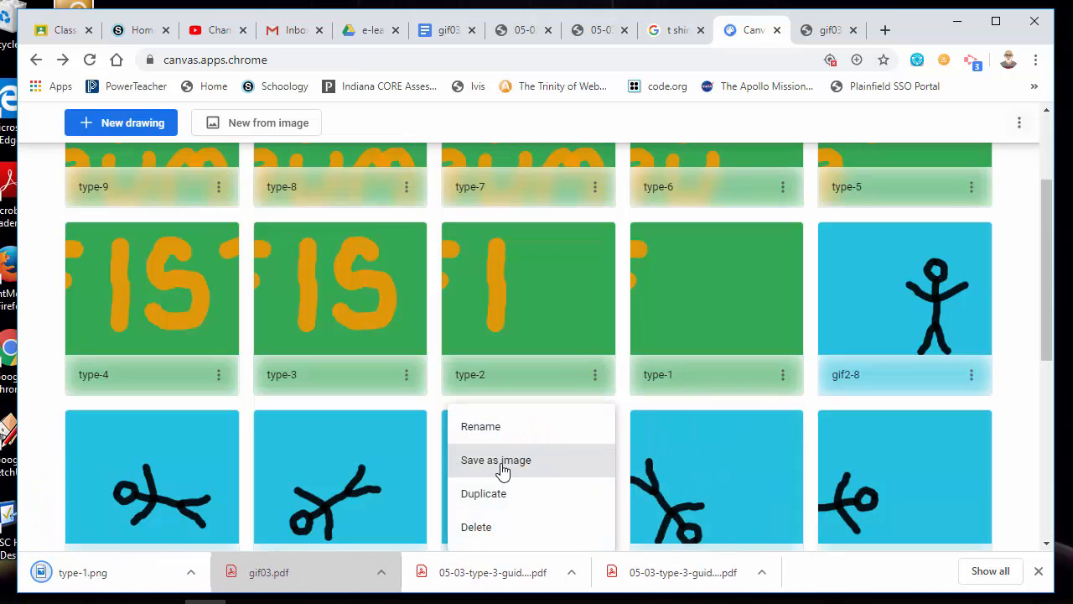
left_click(501, 470)
left_click(405, 374)
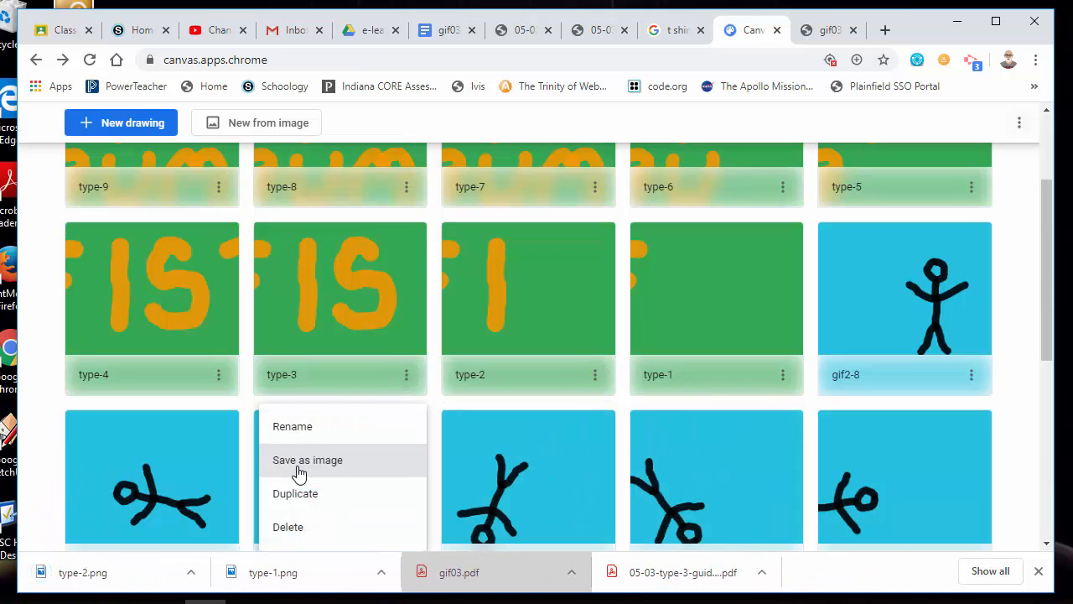
left_click(300, 474)
left_click(218, 374)
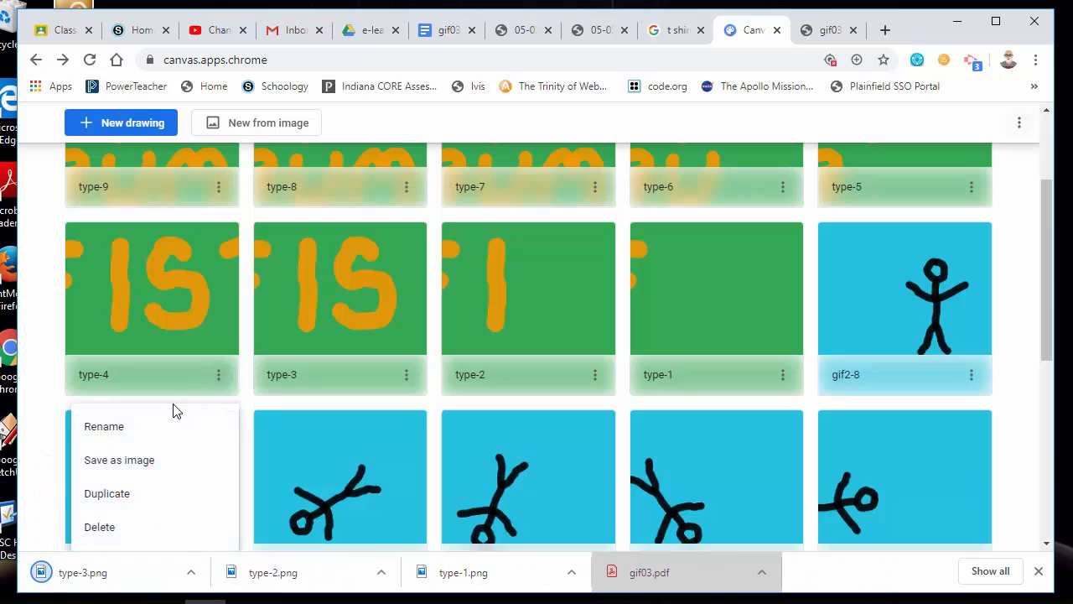
left_click(113, 466)
left_click(971, 188)
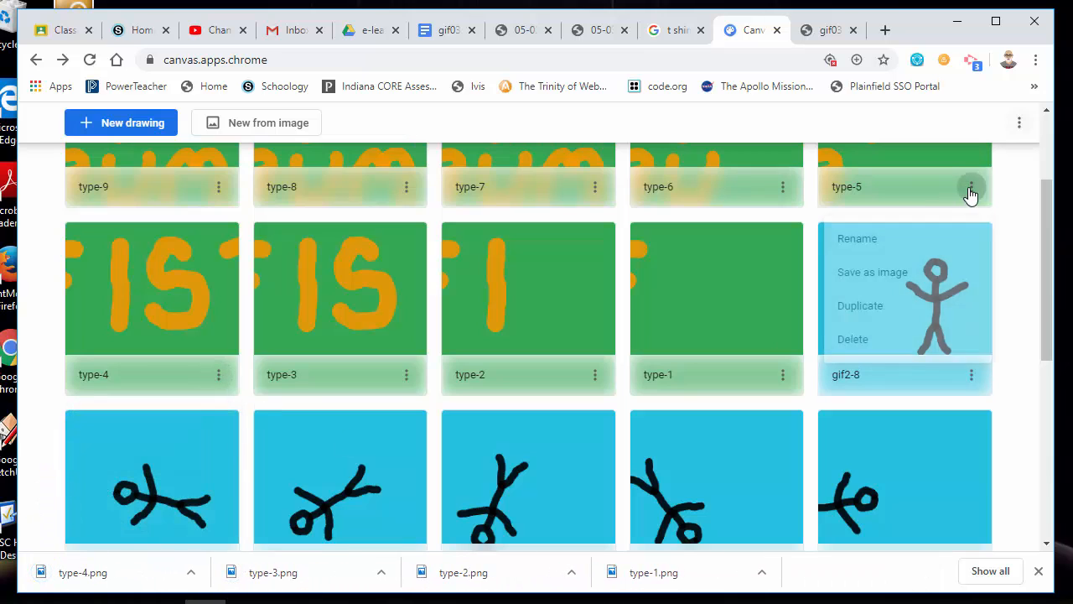
left_click(874, 273)
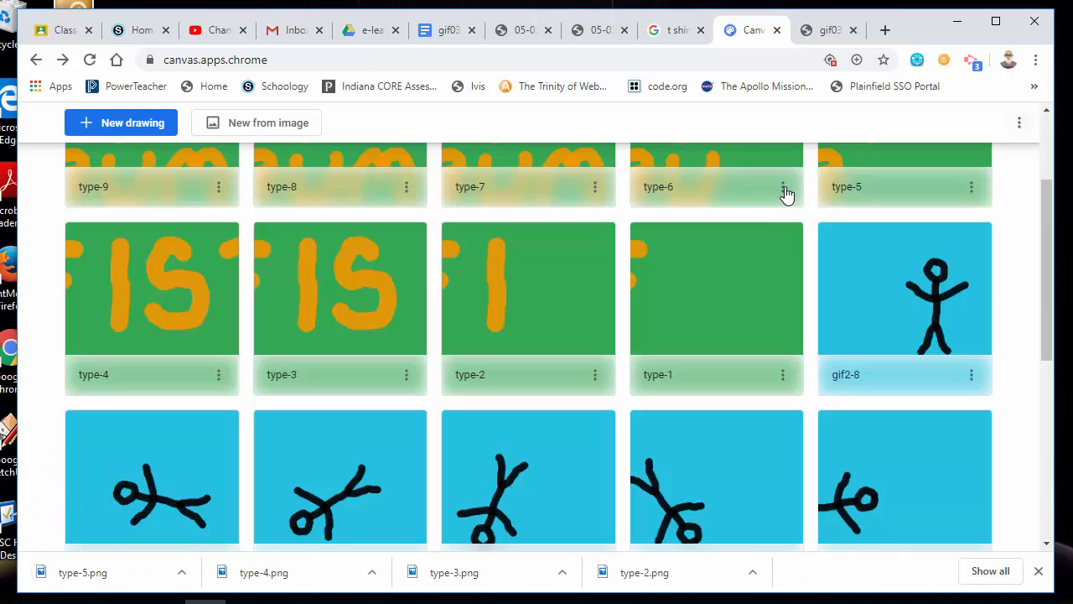
Step: Save the type-6, type-7, type-8 and type-9 drawings as images, one after another
left_click(784, 189)
left_click(662, 270)
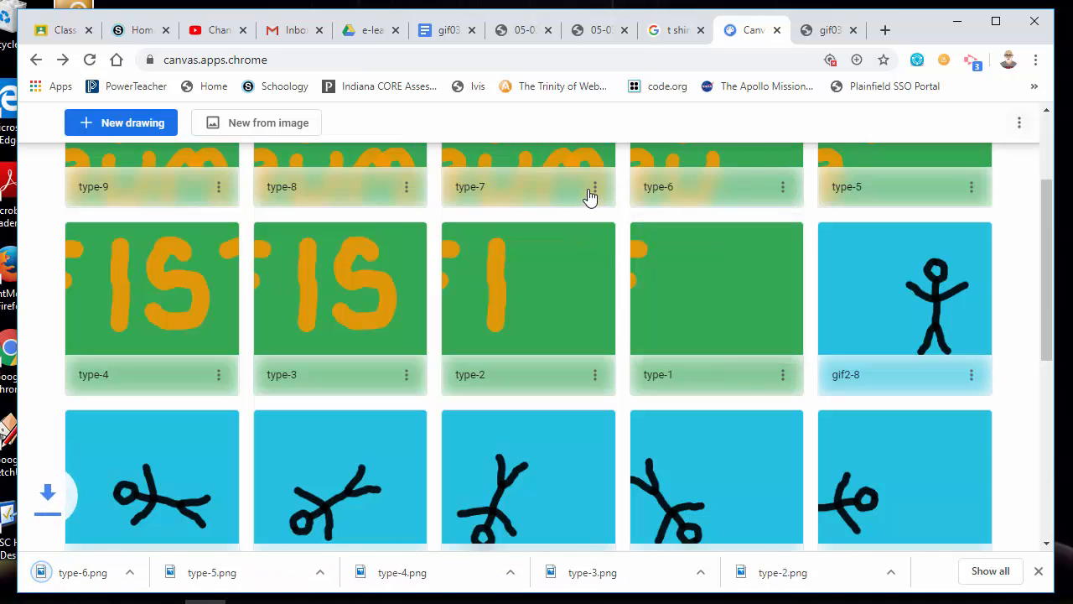
left_click(593, 191)
left_click(491, 283)
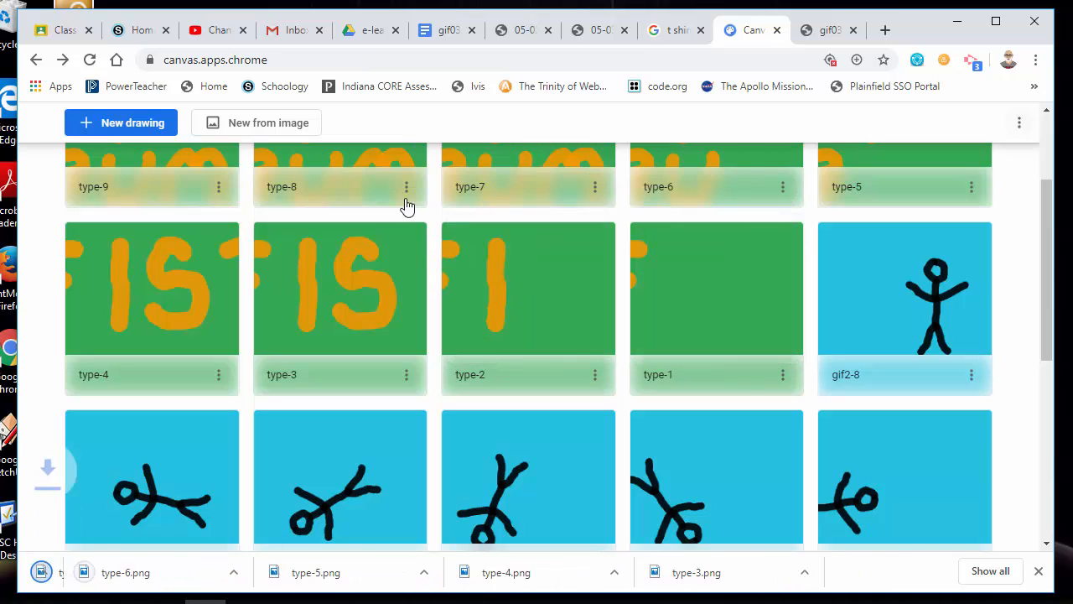
left_click(406, 187)
left_click(293, 285)
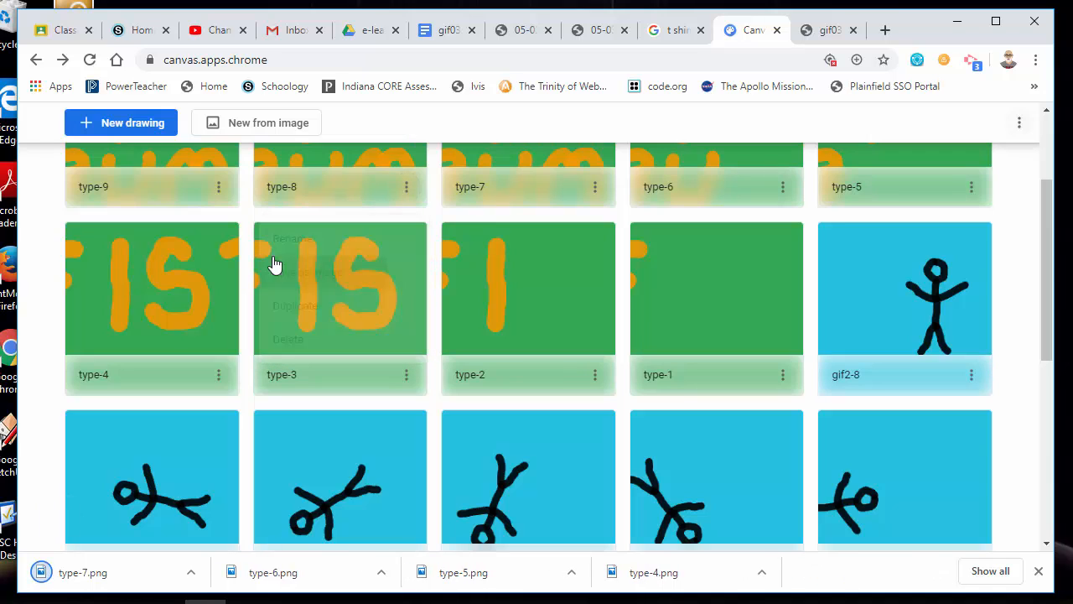
left_click(218, 188)
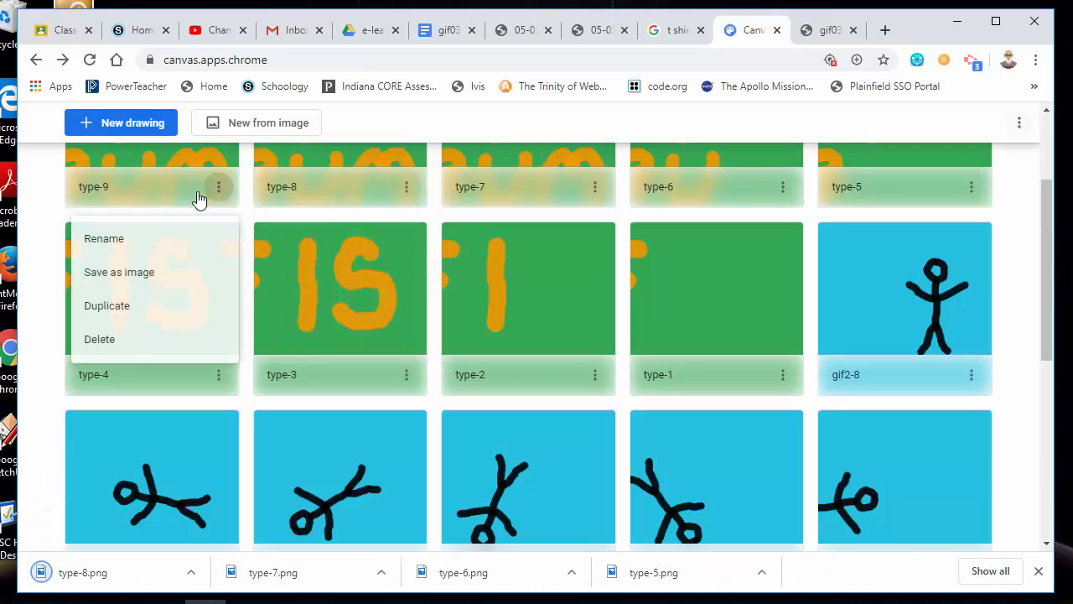
left_click(111, 277)
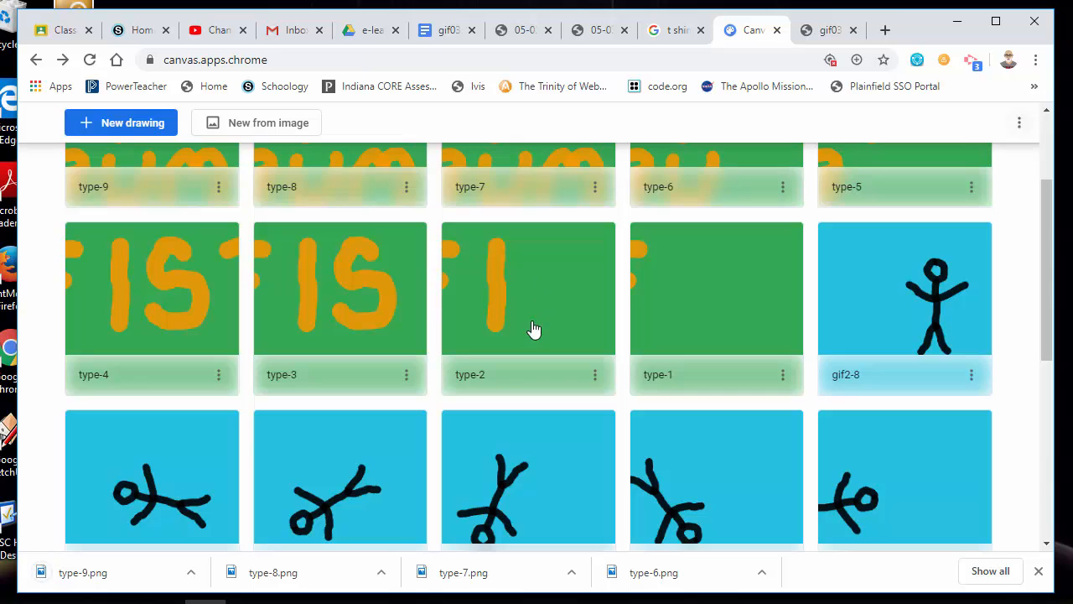
Step: Open gifmaker.me in a new browser tab
scroll(534, 329, "up", 2)
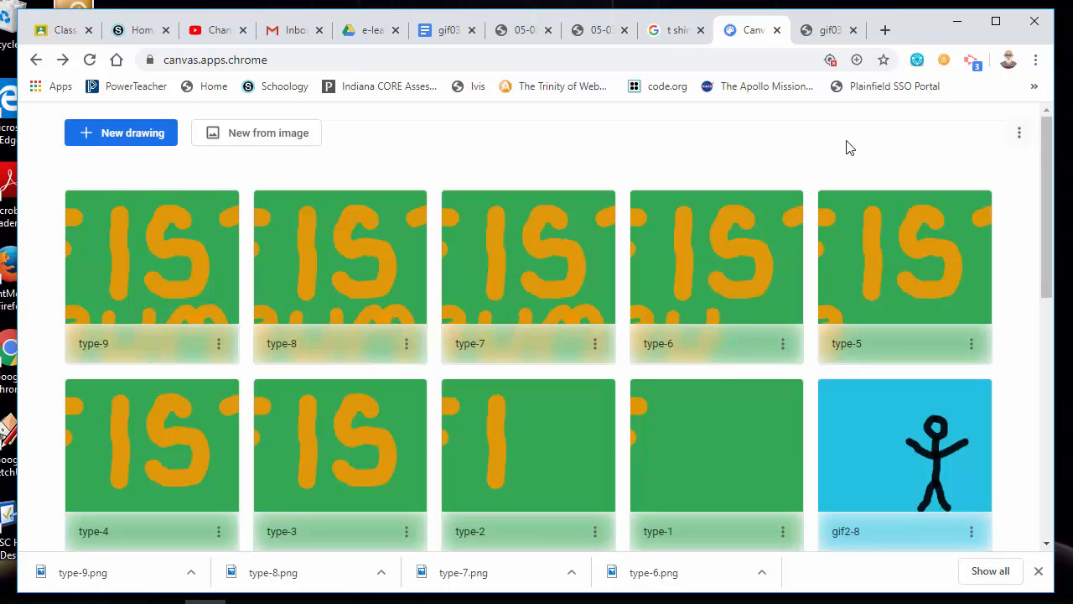
left_click(885, 29)
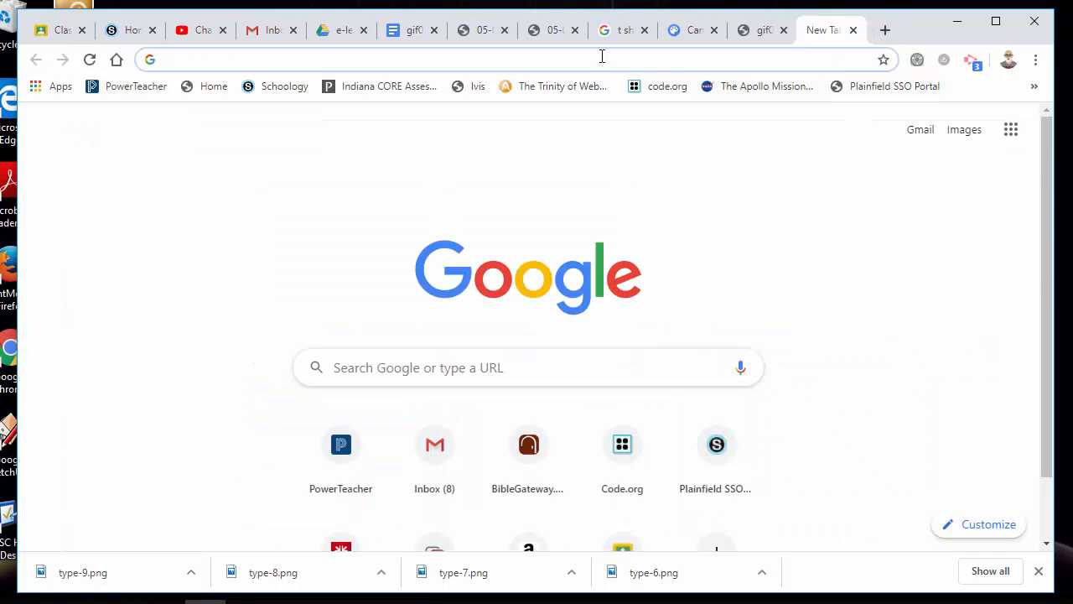
type("gifm")
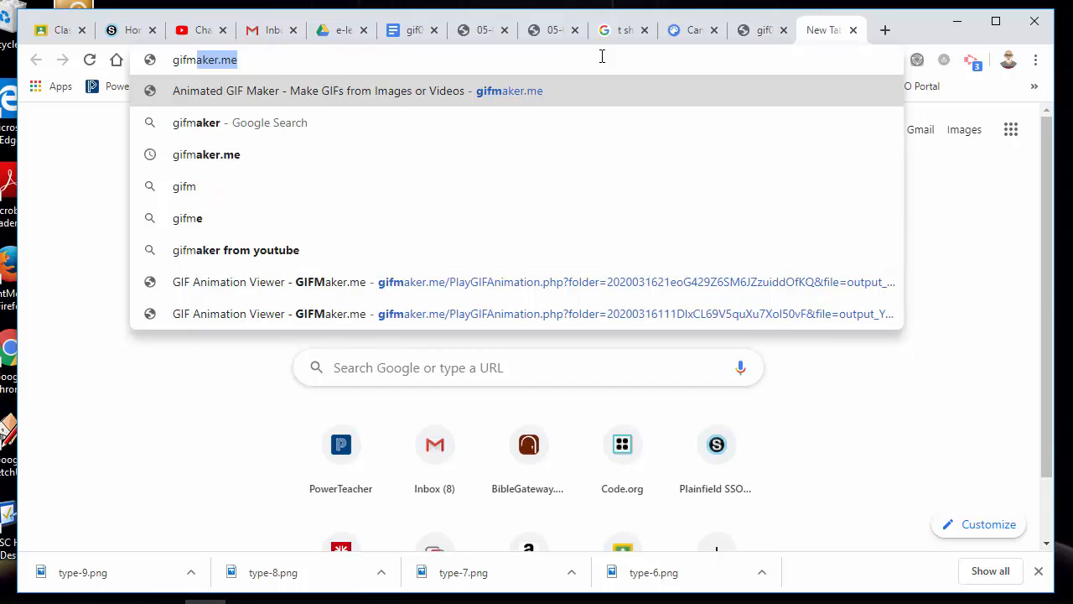
type("aker.me")
key("Return")
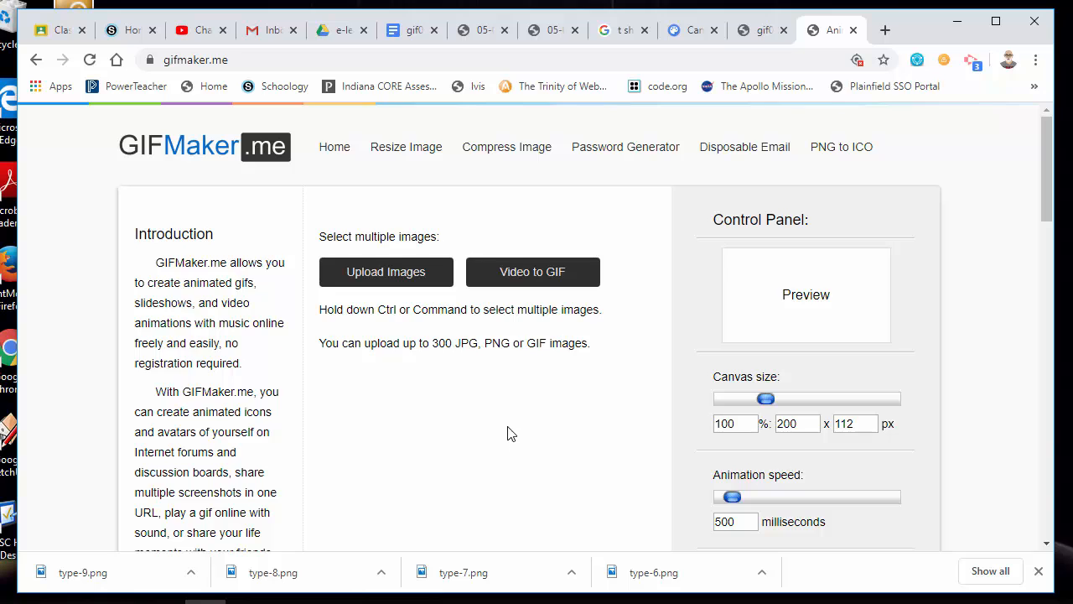
Step: Upload the images type-1.png to type-9.png from the Downloads folder to GIFMaker.me
left_click(405, 278)
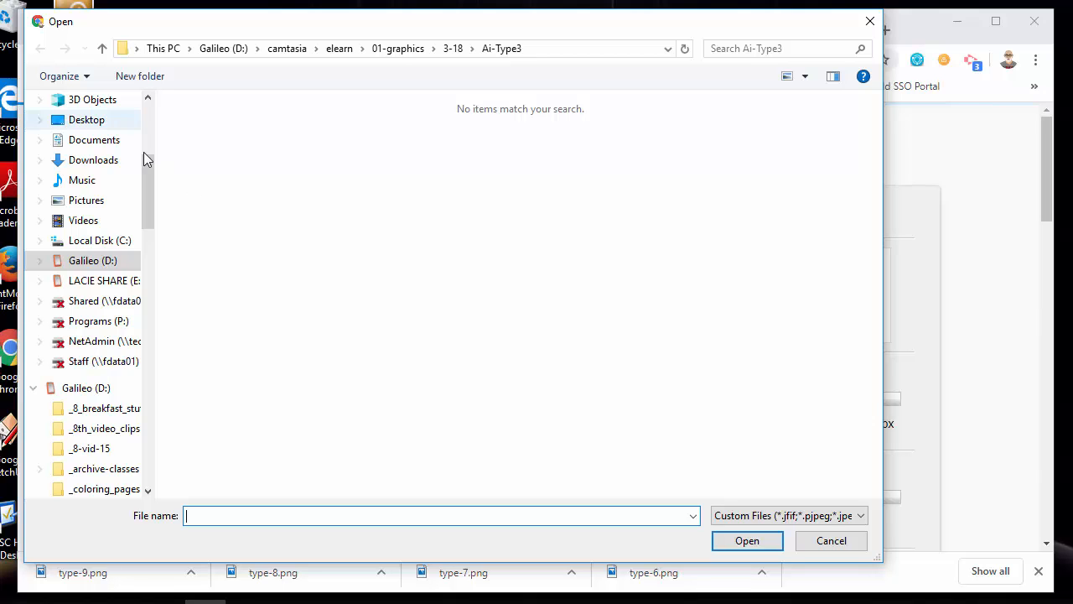
left_click(94, 161)
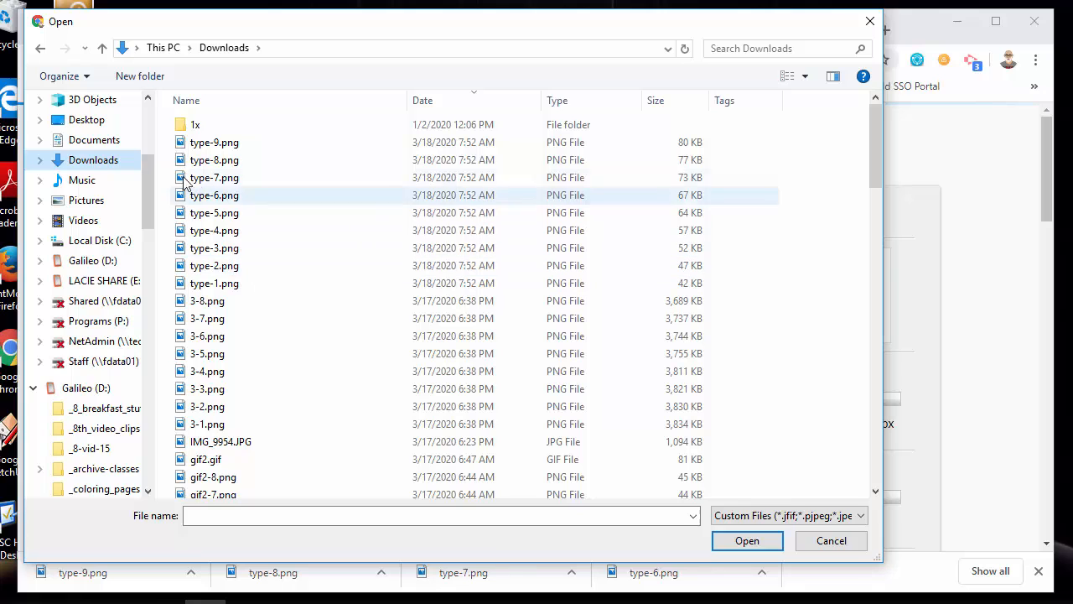
left_click_drag(165, 147, 274, 286)
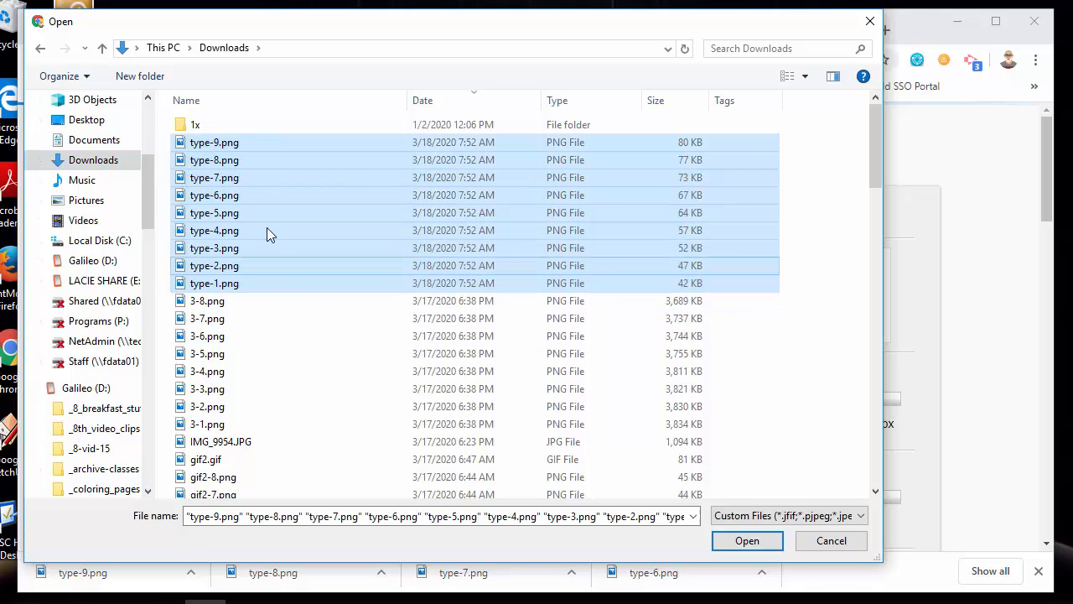
left_click(738, 543)
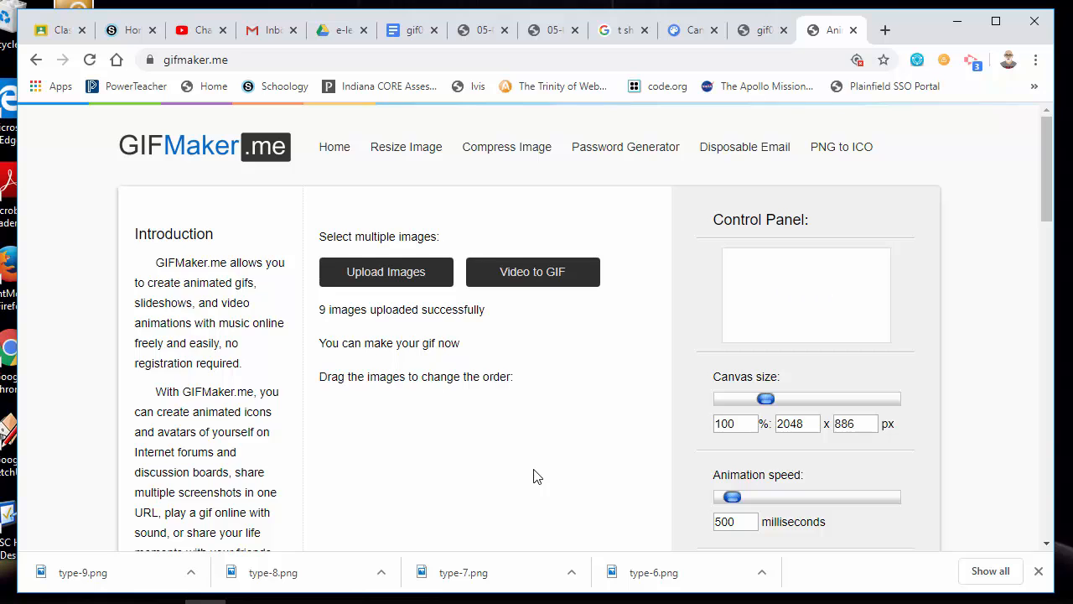
Step: Check the order of the uploaded frames and move the "FIST BUMP!" frame to the end of the sequence
scroll(545, 472, "down", 3)
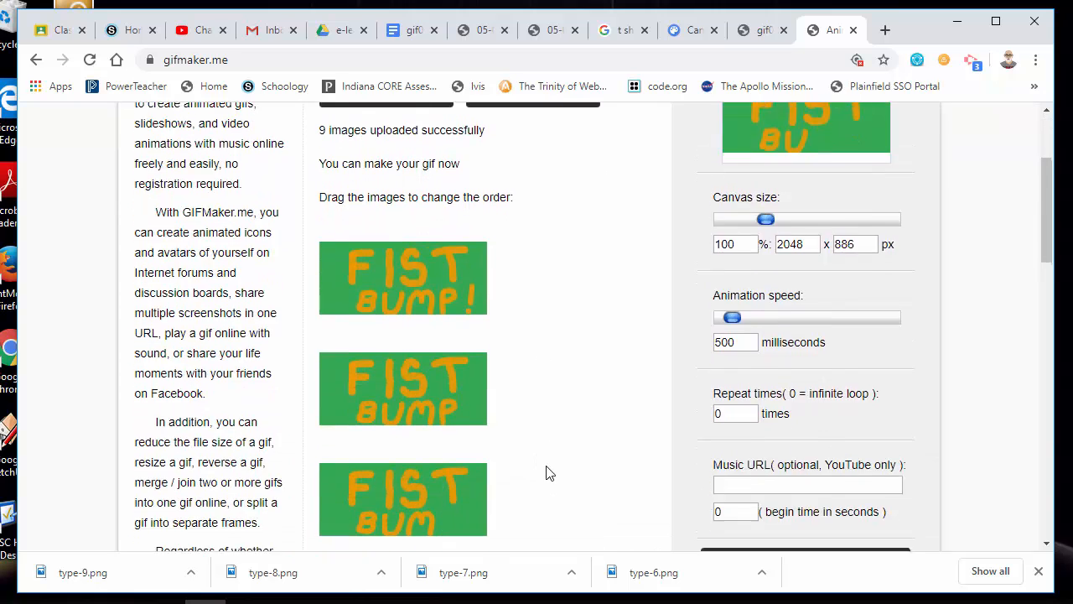
scroll(545, 474, "down", 6)
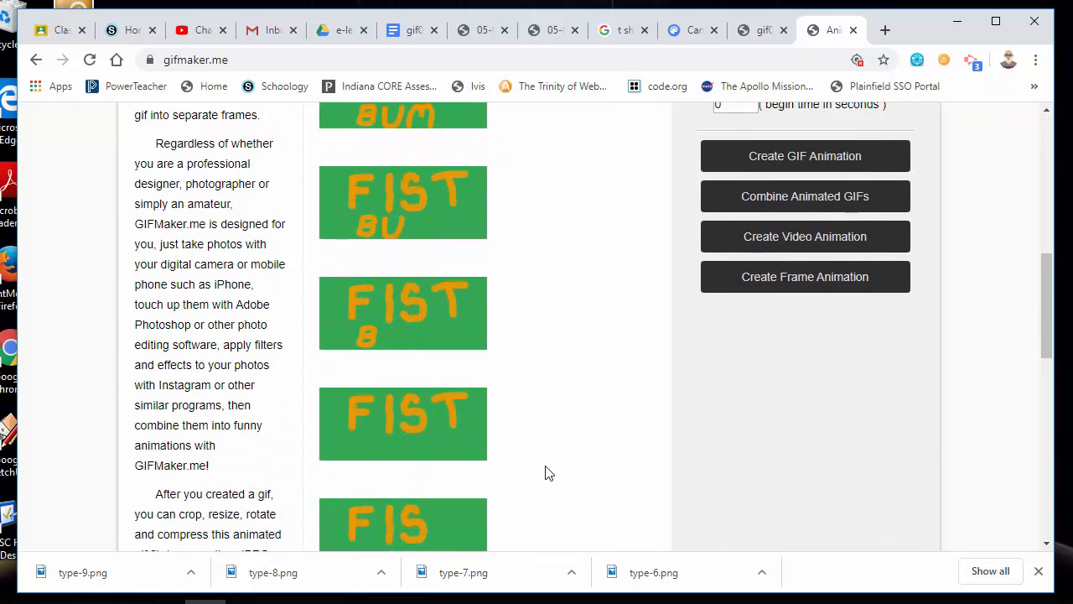
scroll(545, 474, "down", 2)
scroll(547, 474, "up", 1)
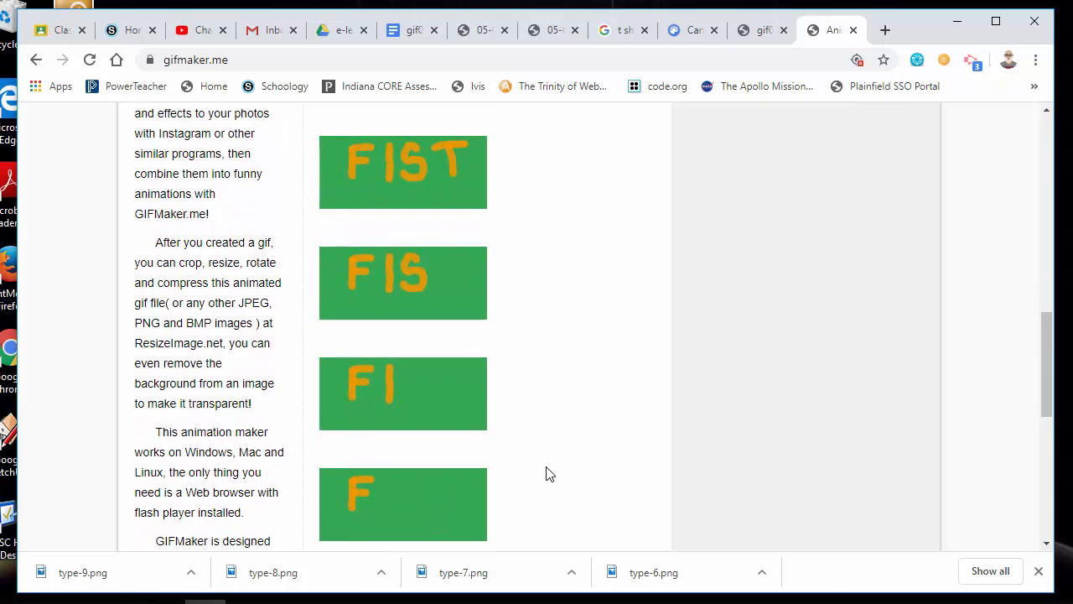
scroll(549, 473, "down", 1)
scroll(550, 471, "up", 8)
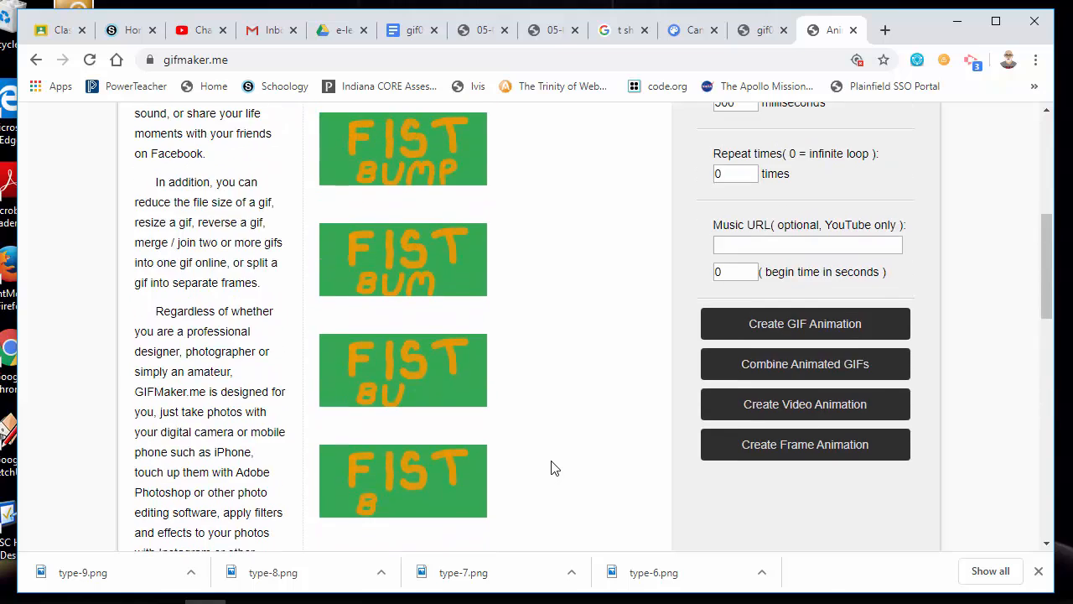
scroll(549, 465, "up", 1)
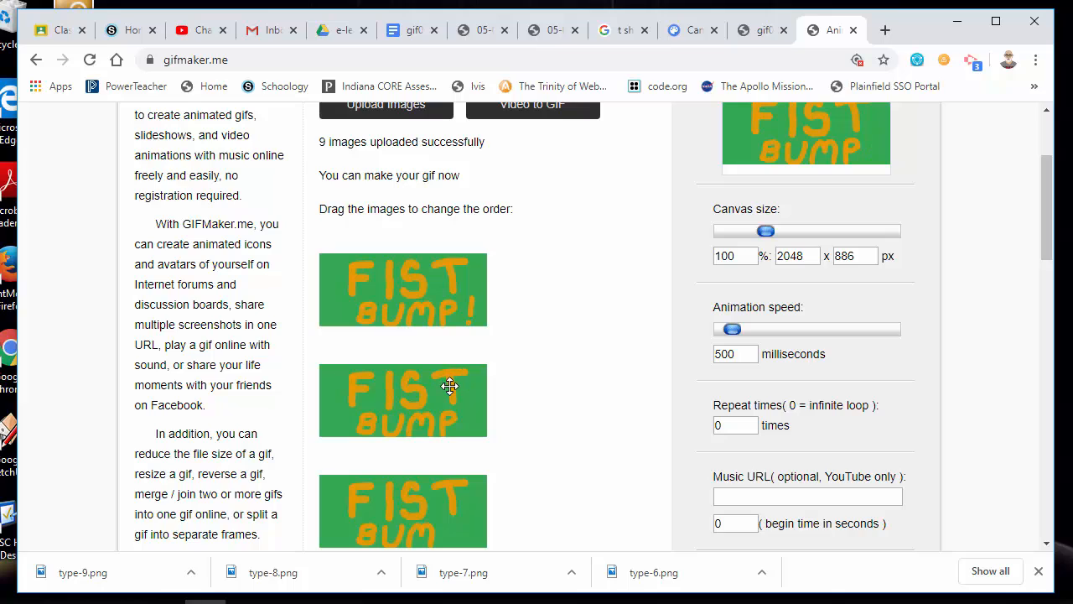
left_click_drag(444, 300, 474, 176)
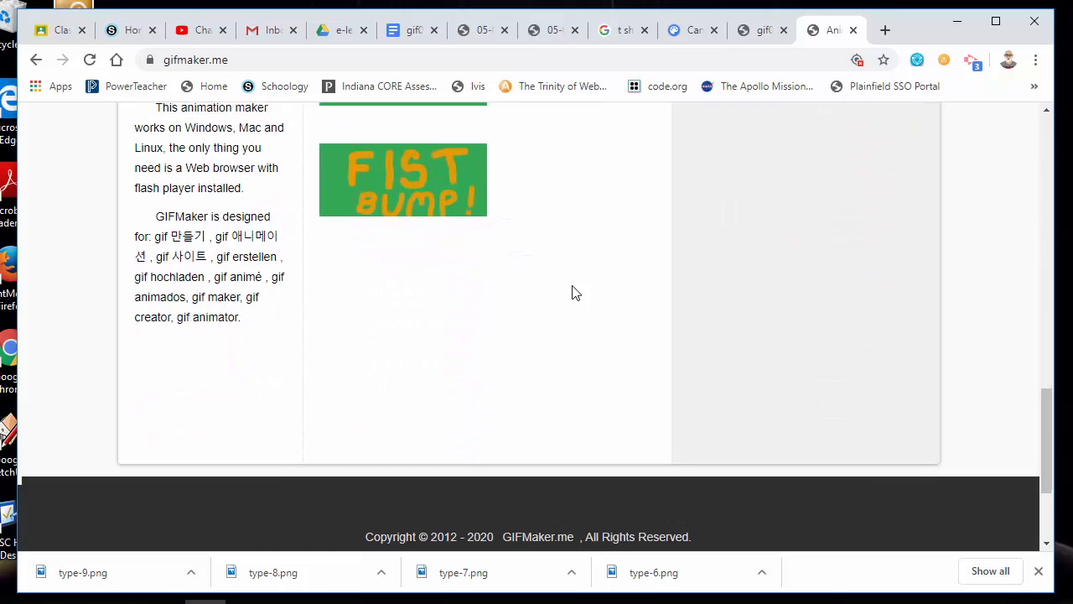
Step: Move the "FIST BUMP" frame without the exclamation mark to directly before the final "FIST BUMP!" frame
scroll(570, 292, "up", 6)
scroll(575, 289, "up", 5)
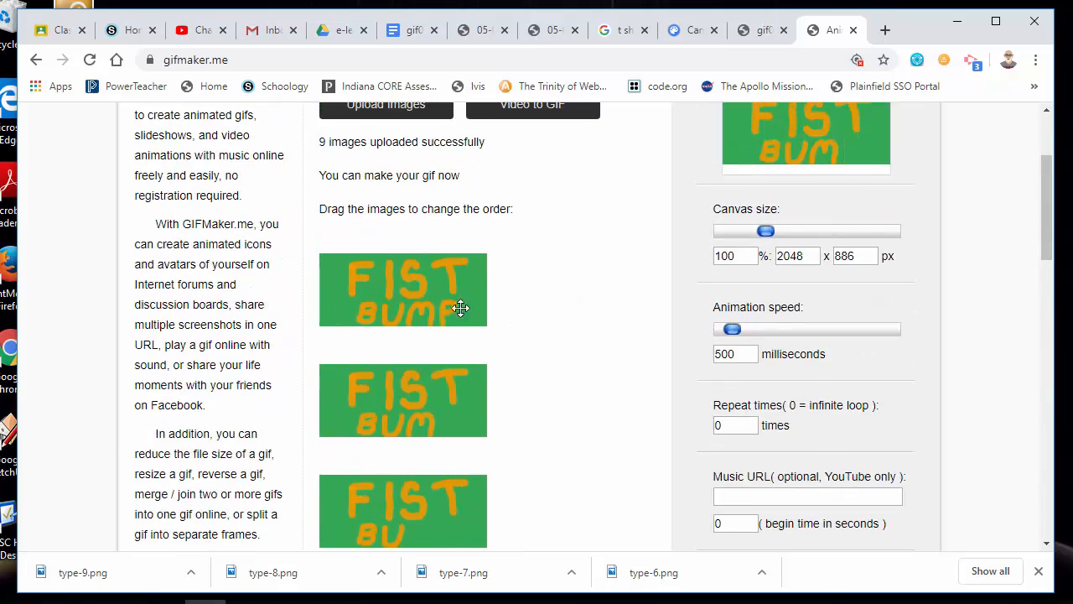
left_click_drag(457, 306, 436, 465)
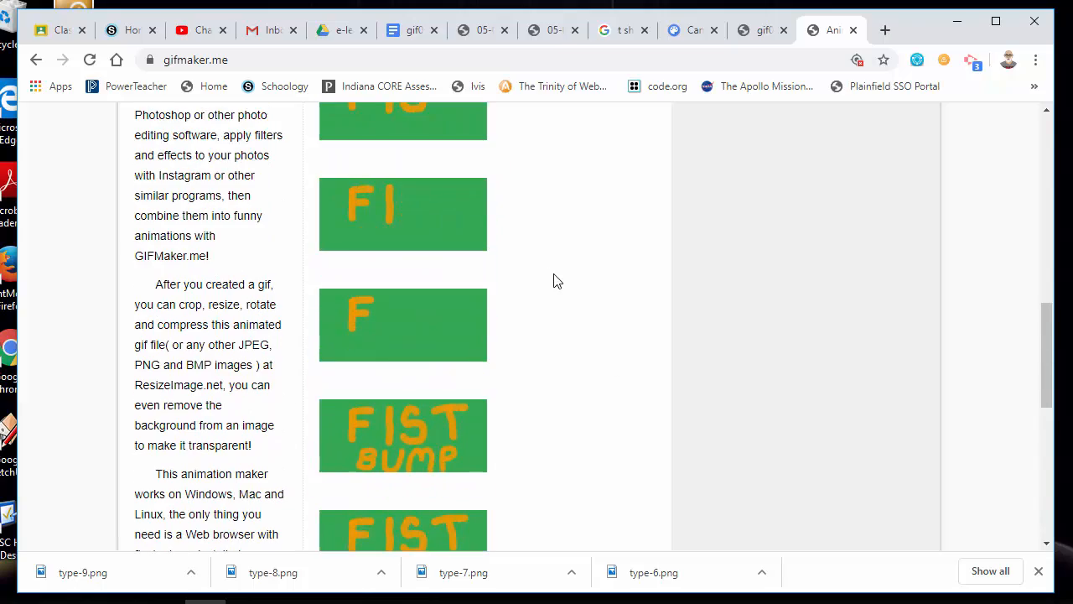
Step: Move the "FIST BUM" frame before "FIST BUMP", and the "FIST BU" frame before "FIST BUM"
scroll(554, 281, "up", 6)
left_click_drag(407, 178, 415, 215)
scroll(517, 238, "up", 7)
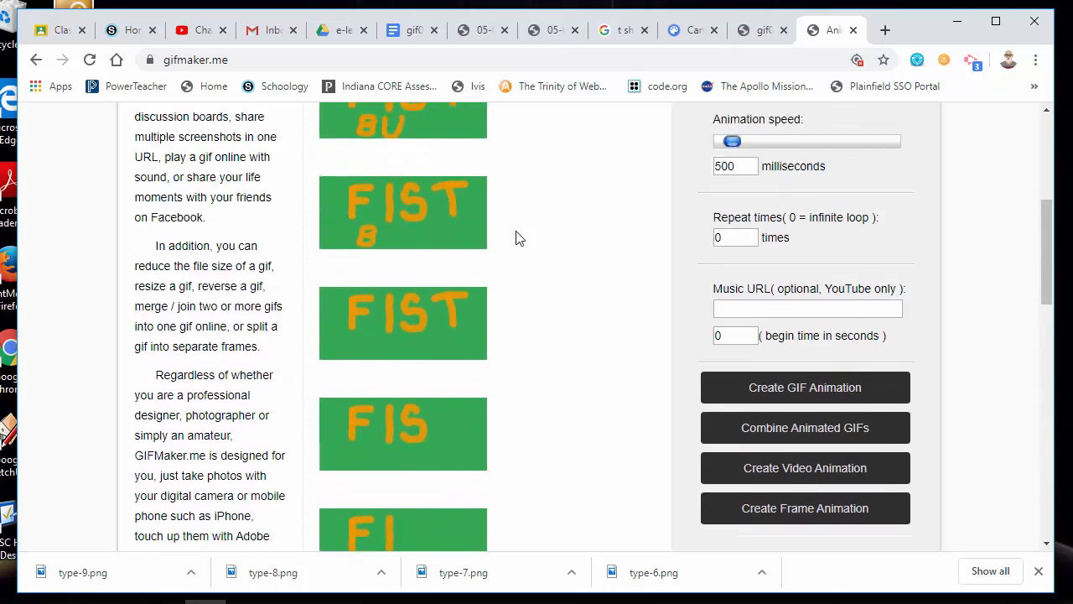
scroll(517, 238, "up", 5)
left_click_drag(434, 472, 452, 376)
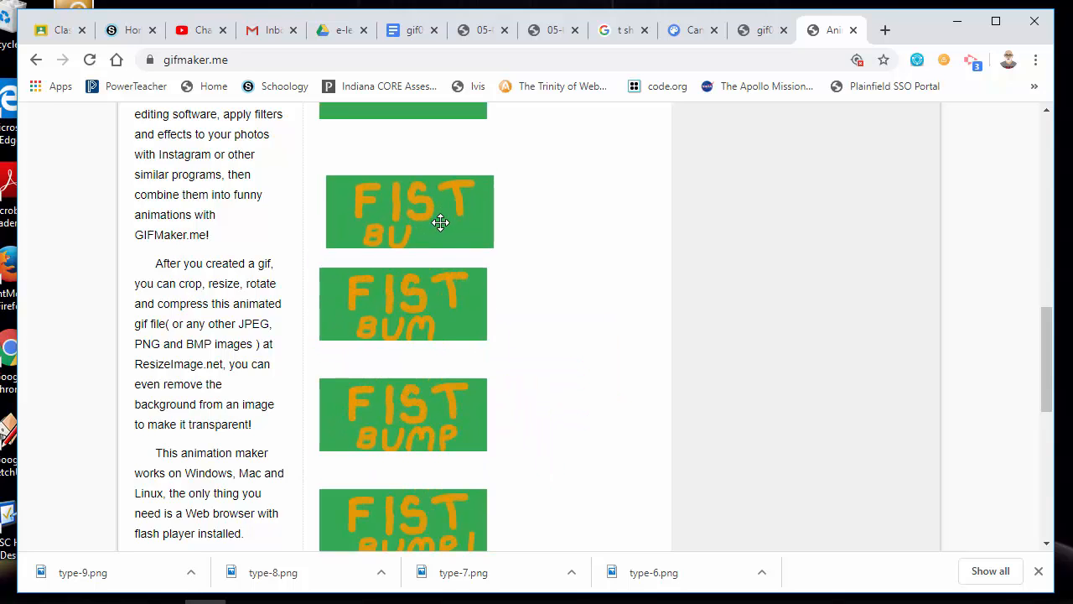
Step: Reorder the remaining frames so the sequence starts with F, FI, FIS, FIST and "FIST B"
scroll(539, 281, "up", 10)
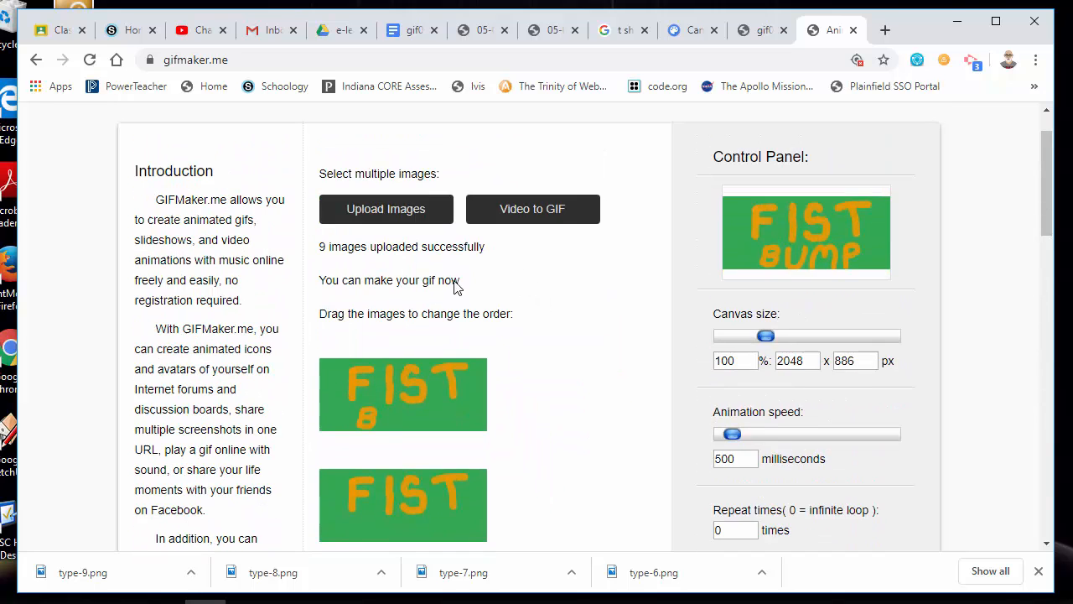
left_click_drag(396, 410, 449, 492)
scroll(565, 302, "up", 5)
left_click_drag(429, 181, 416, 378)
left_click_drag(429, 194, 448, 305)
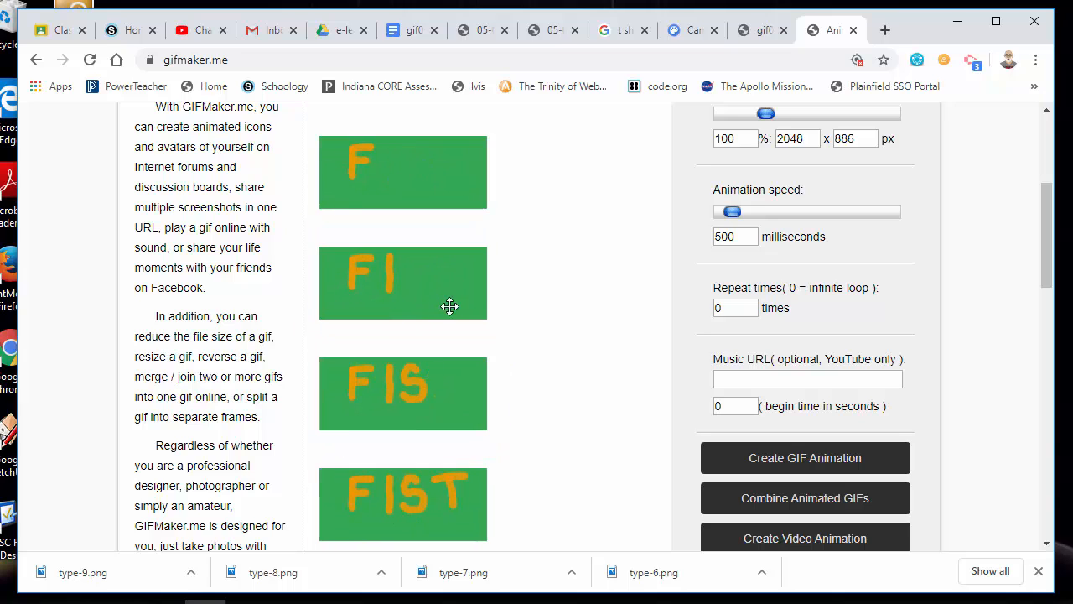
Step: Set the canvas size to 99% (2027 x 877 px) and the animation speed to 100 milliseconds
scroll(550, 323, "down", 2)
scroll(551, 324, "down", 8)
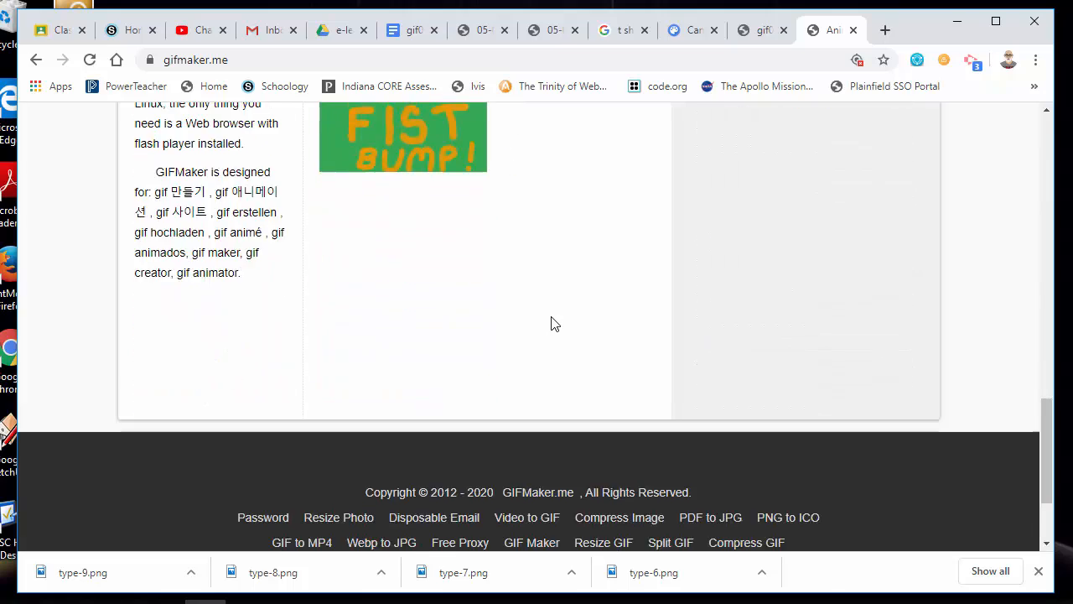
scroll(553, 323, "up", 12)
scroll(555, 322, "up", 2)
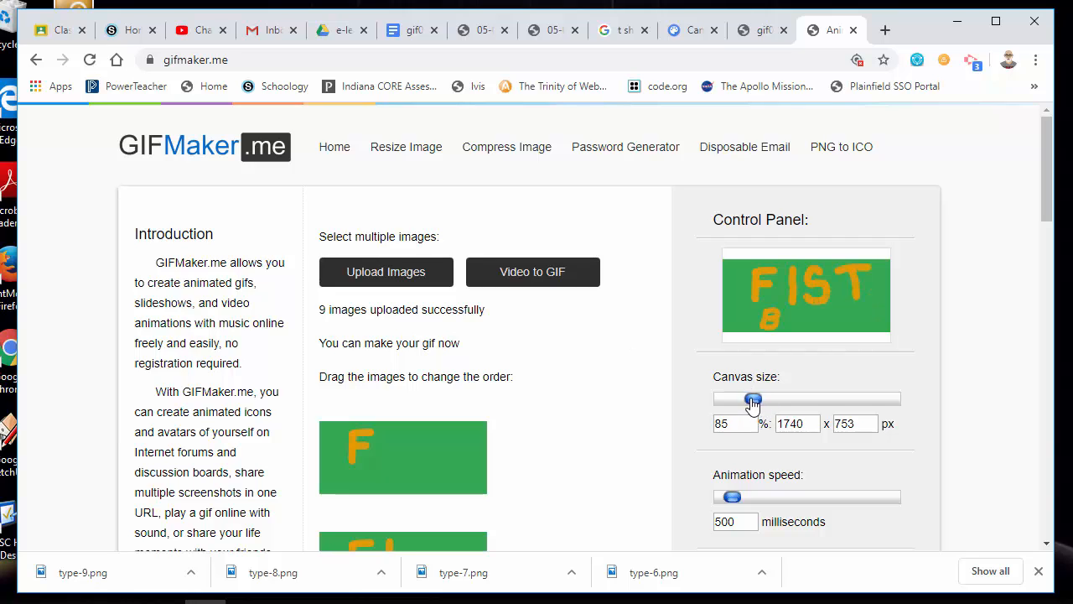
left_click_drag(752, 404, 734, 407)
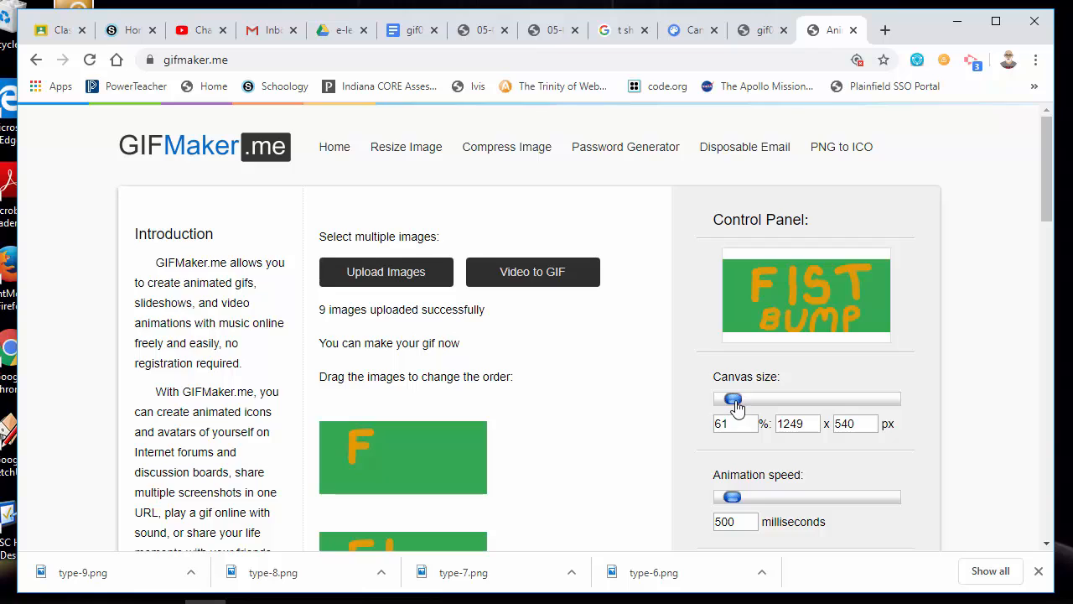
left_click_drag(736, 408, 768, 406)
left_click_drag(735, 502, 728, 502)
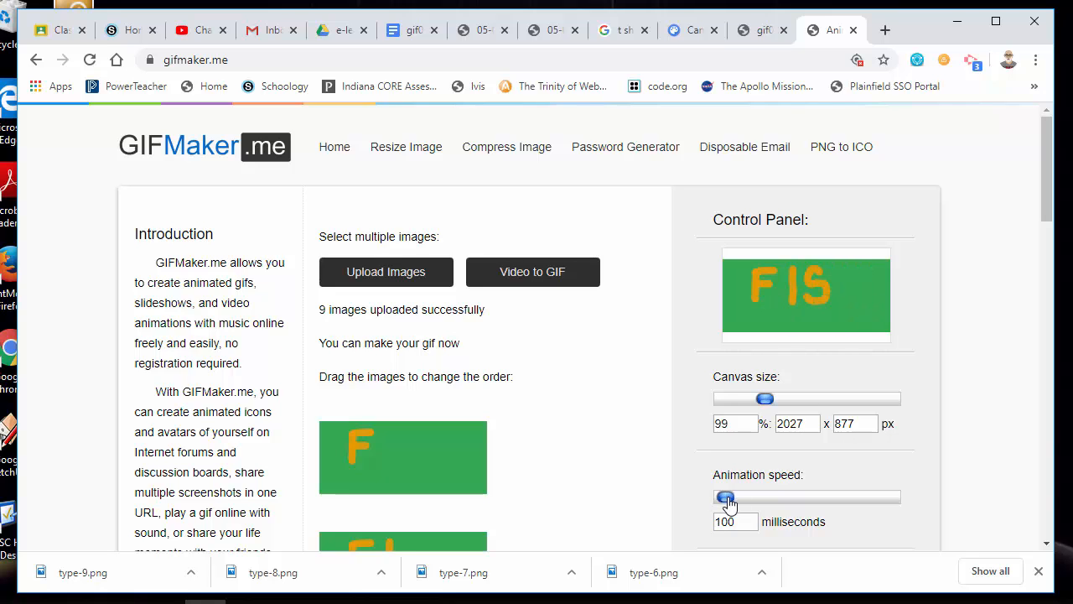
scroll(880, 485, "down", 1)
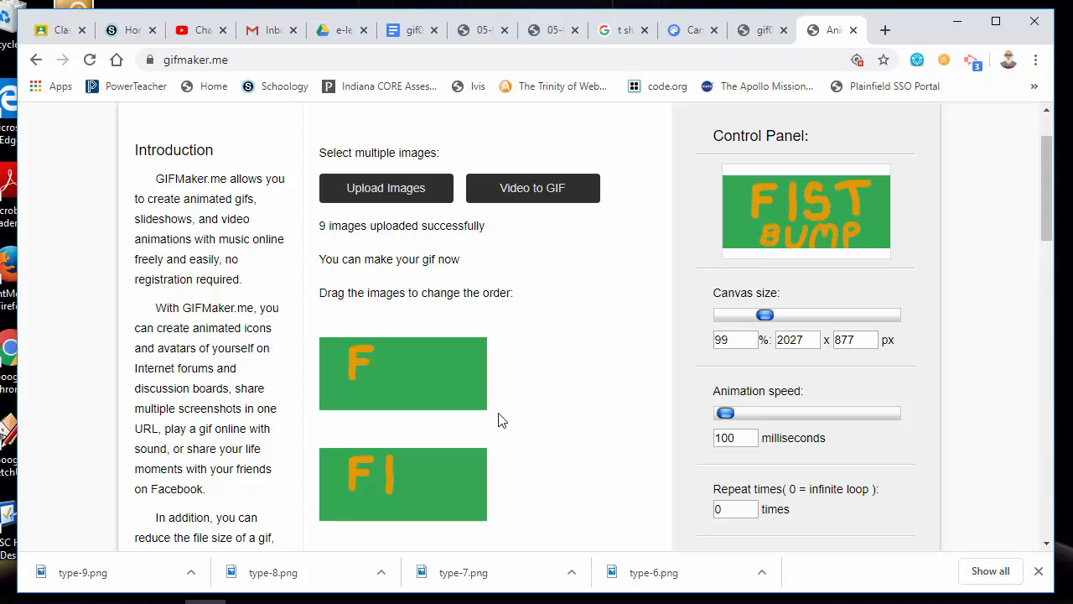
Step: Create the GIF animation from the ordered FIST BUMP! frames
scroll(549, 406, "down", 3)
scroll(549, 409, "down", 3)
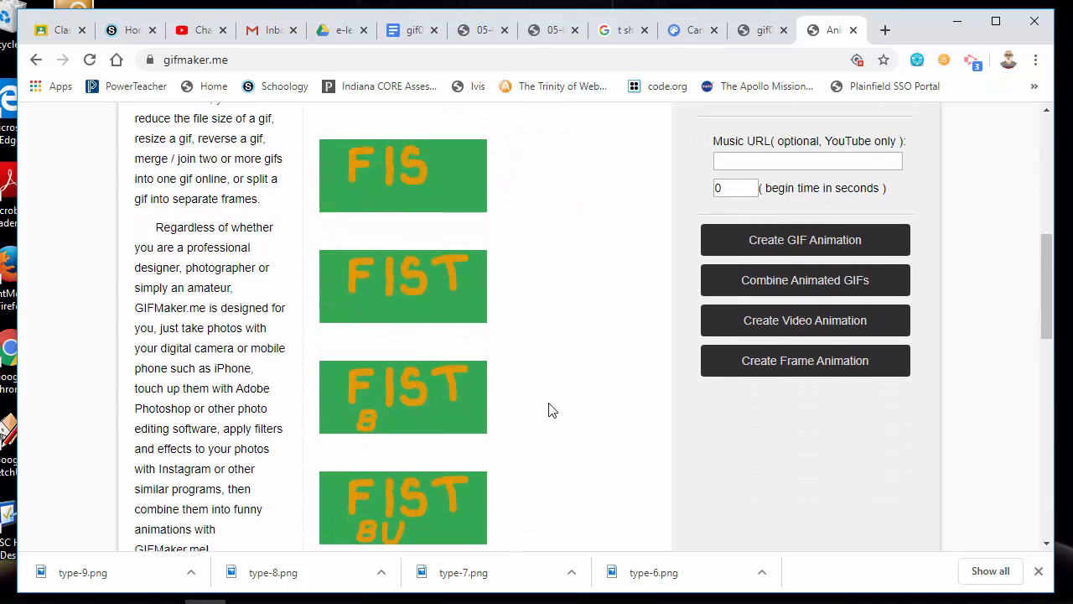
scroll(549, 409, "up", 6)
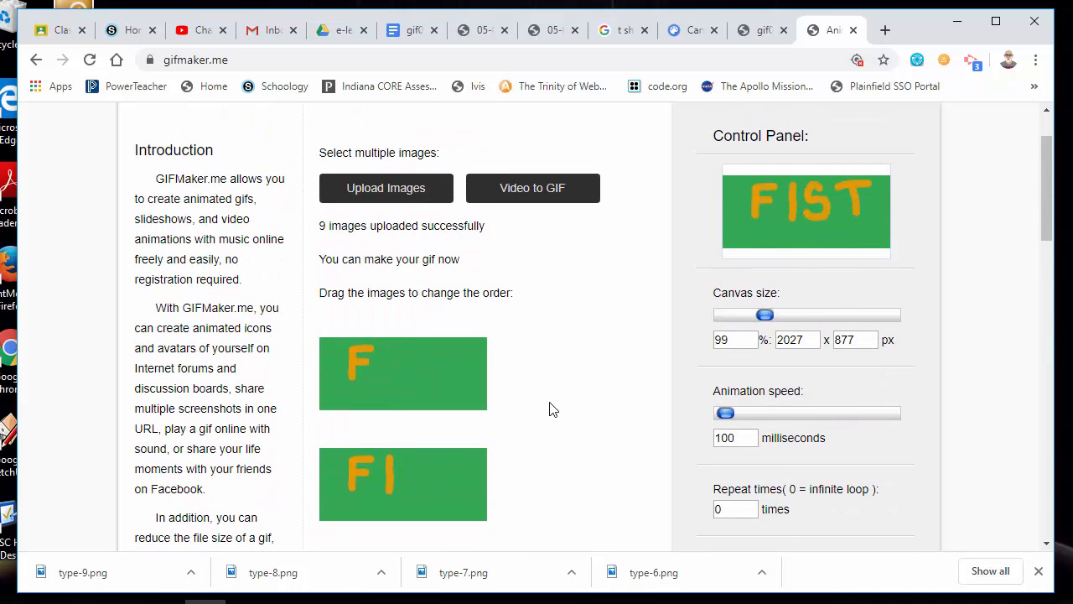
scroll(549, 409, "down", 1)
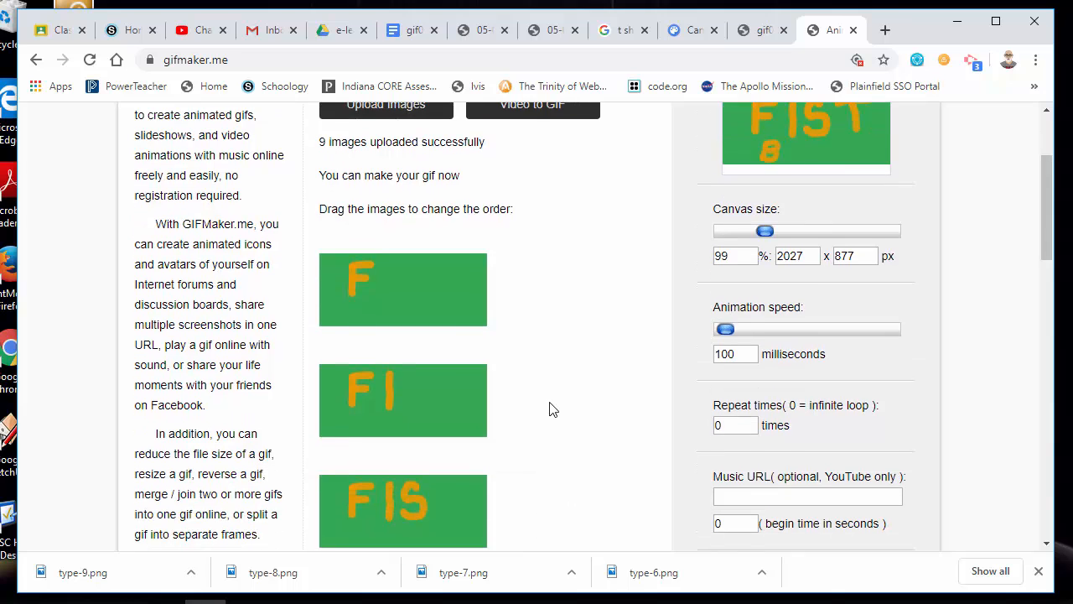
scroll(549, 409, "down", 3)
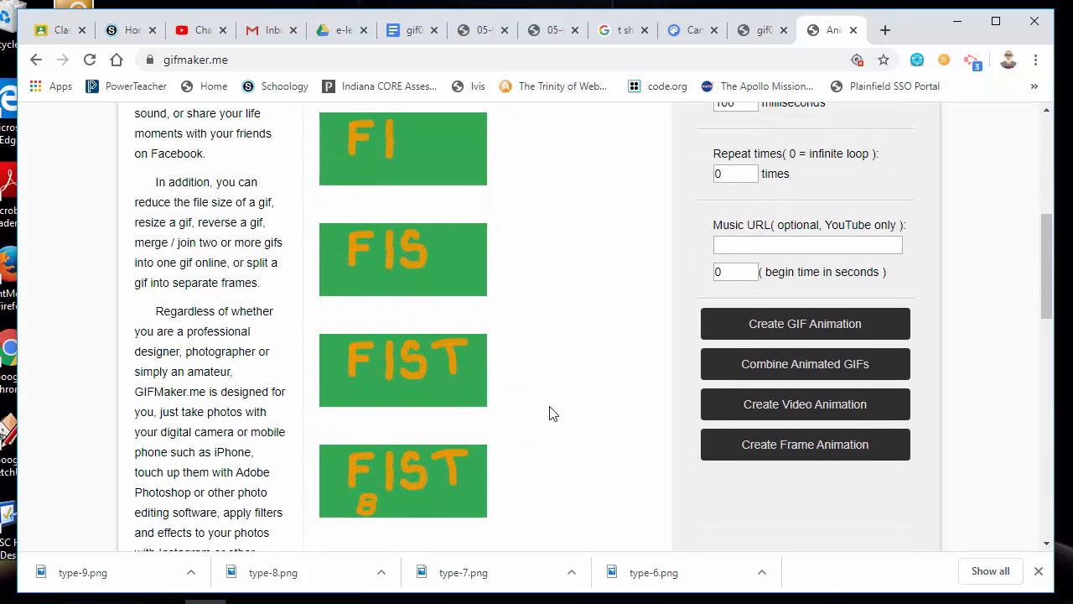
left_click(781, 334)
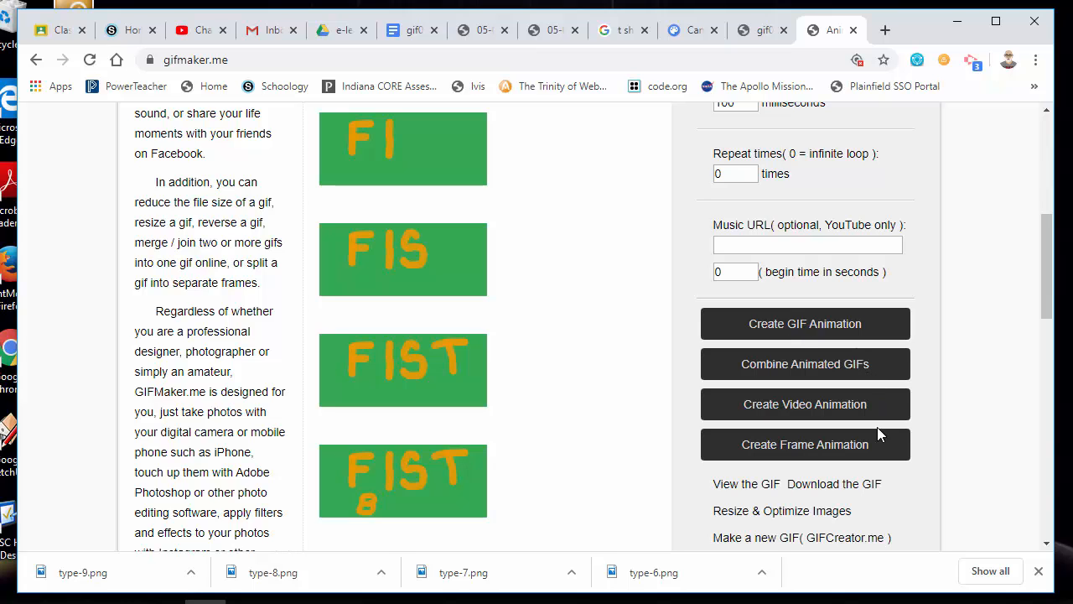
Step: Download the created GIF and show the downloaded file in its folder
scroll(880, 471, "down", 1)
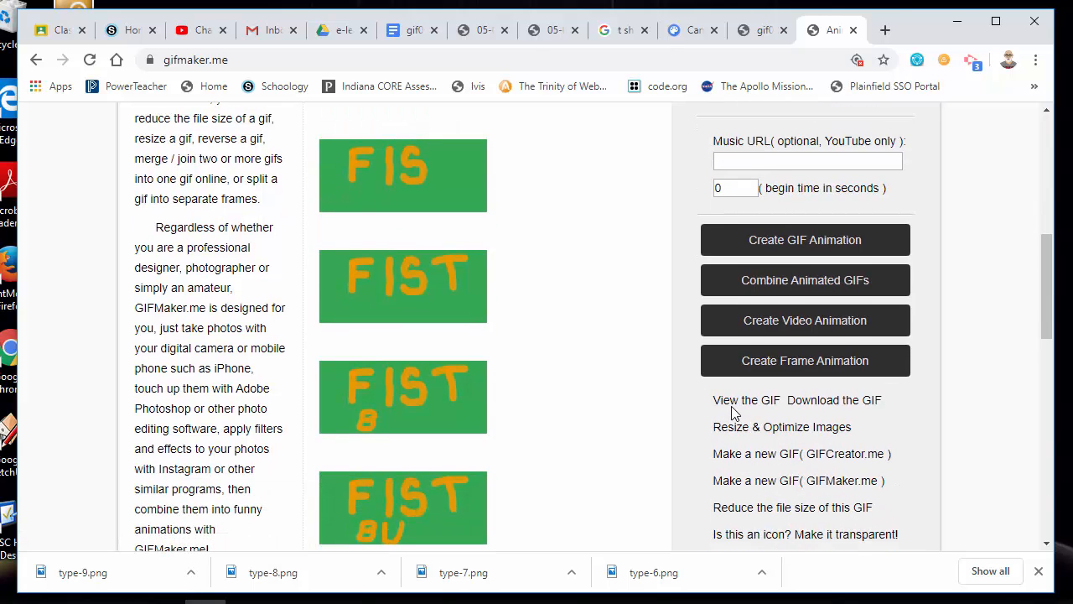
left_click(853, 407)
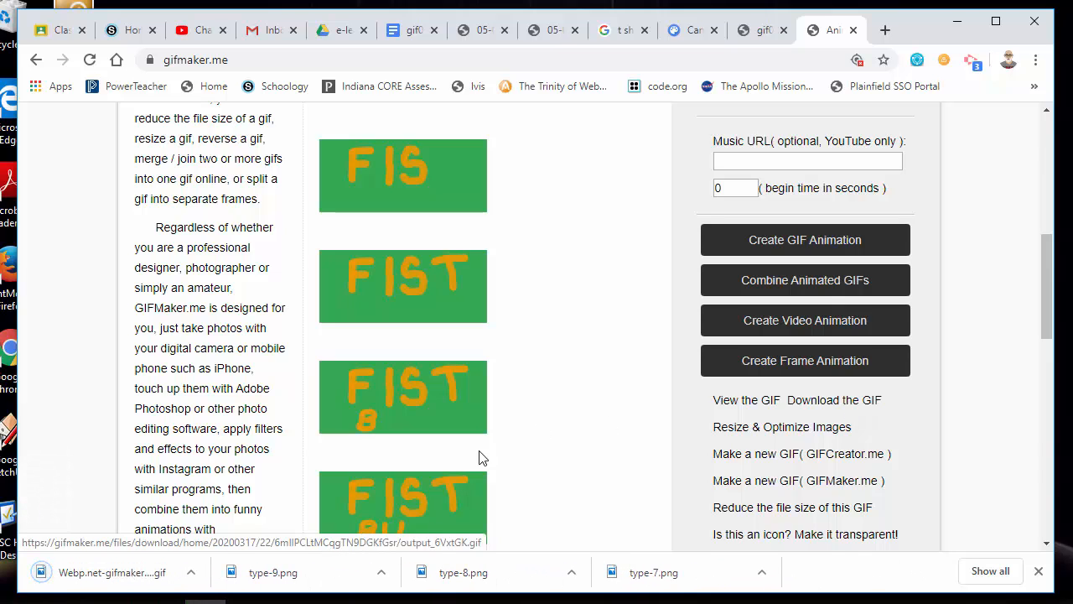
left_click(192, 572)
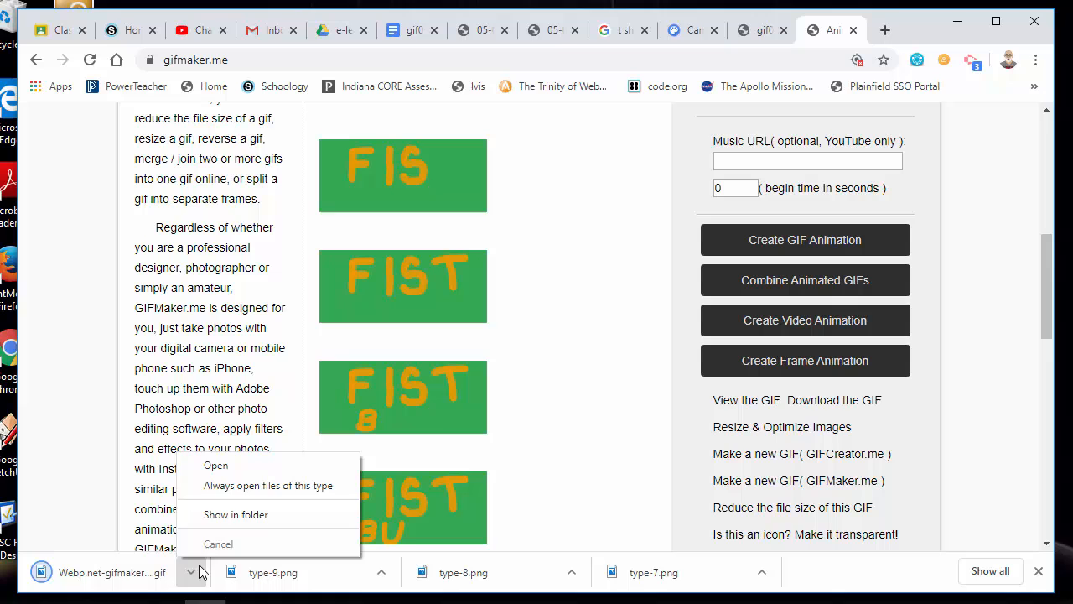
left_click(239, 512)
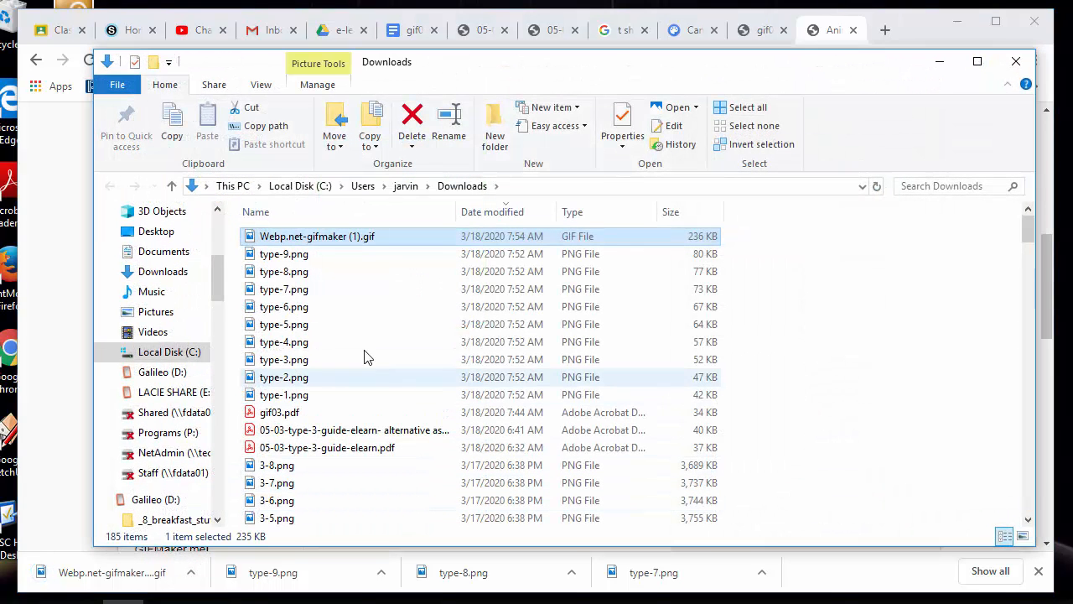
Step: Rename the downloaded Webp.net-gifmaker (1).gif file to gif3.gif and close the Downloads folder window
right_click(315, 238)
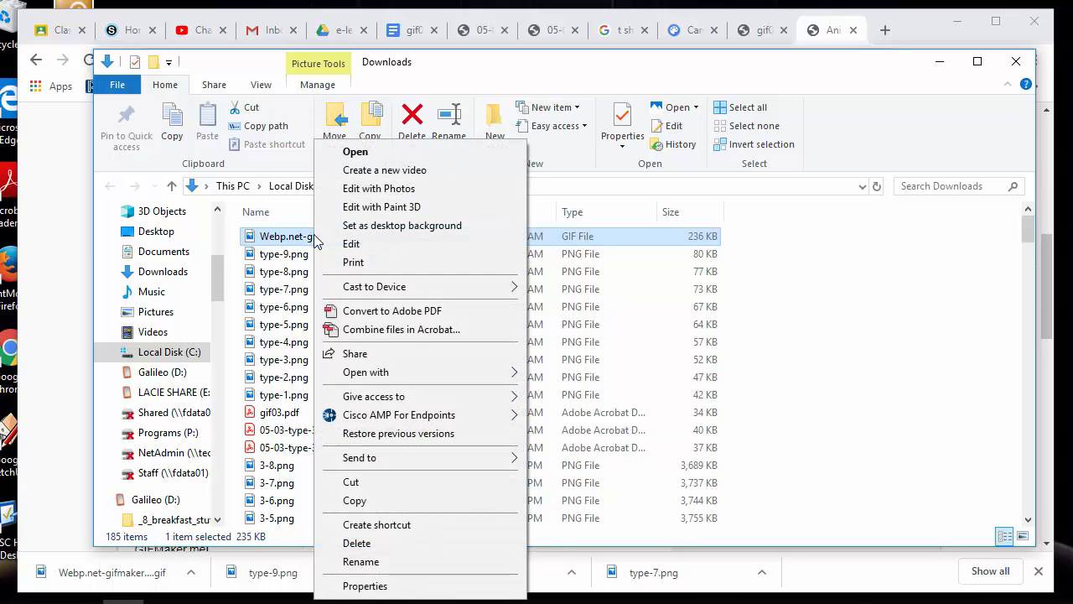
left_click(361, 562)
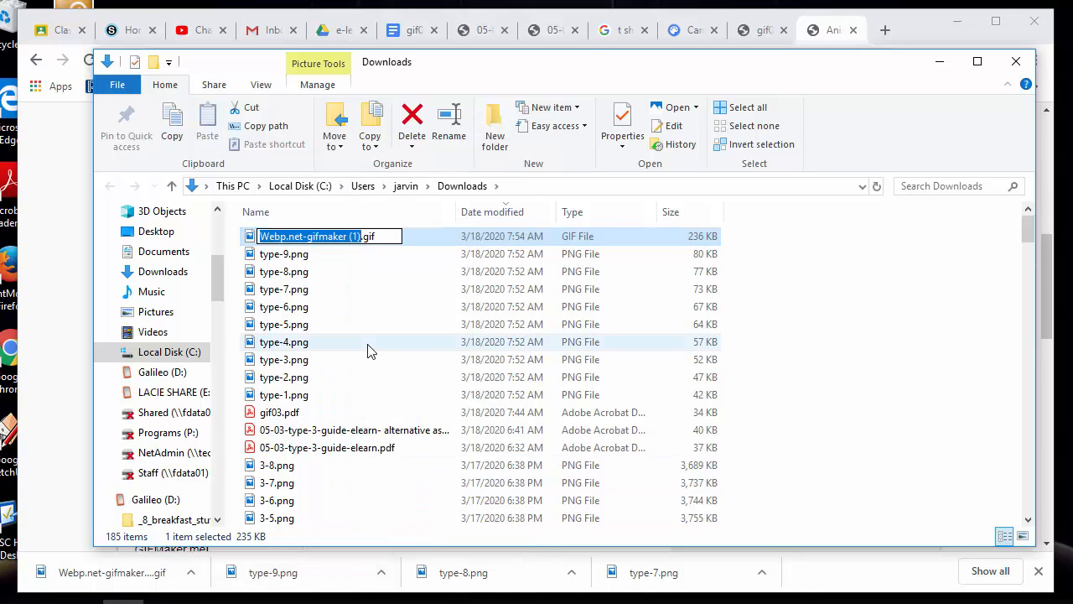
type("gif3")
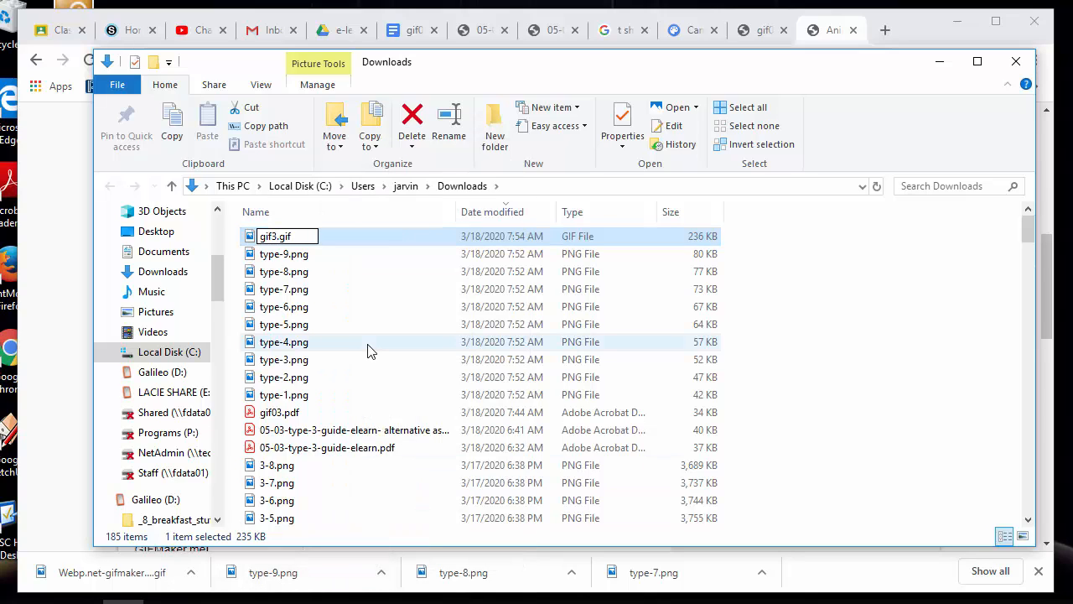
key("Return")
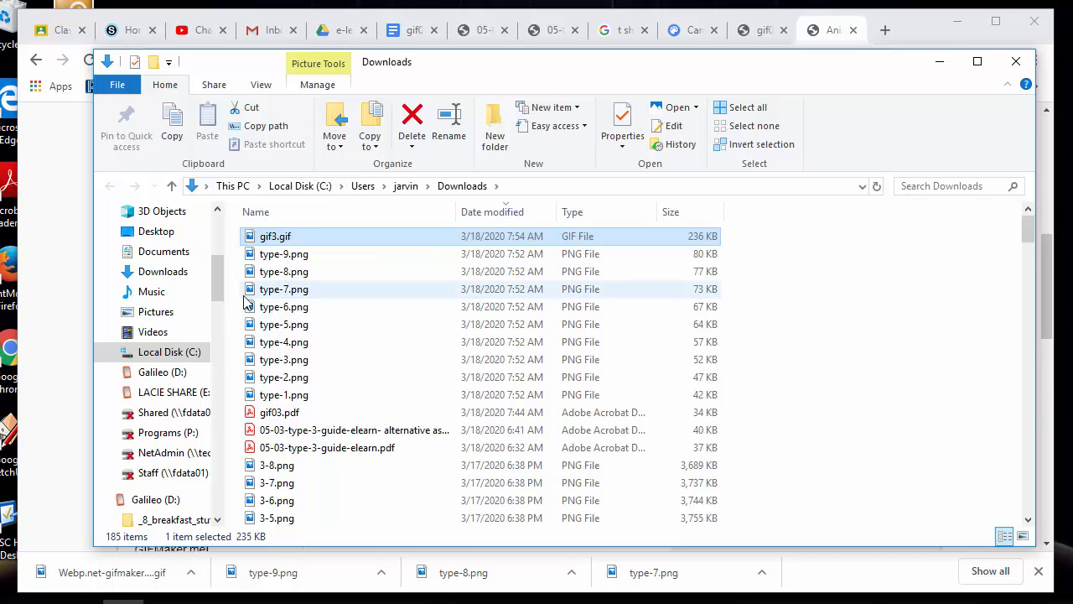
mouse_move(249, 301)
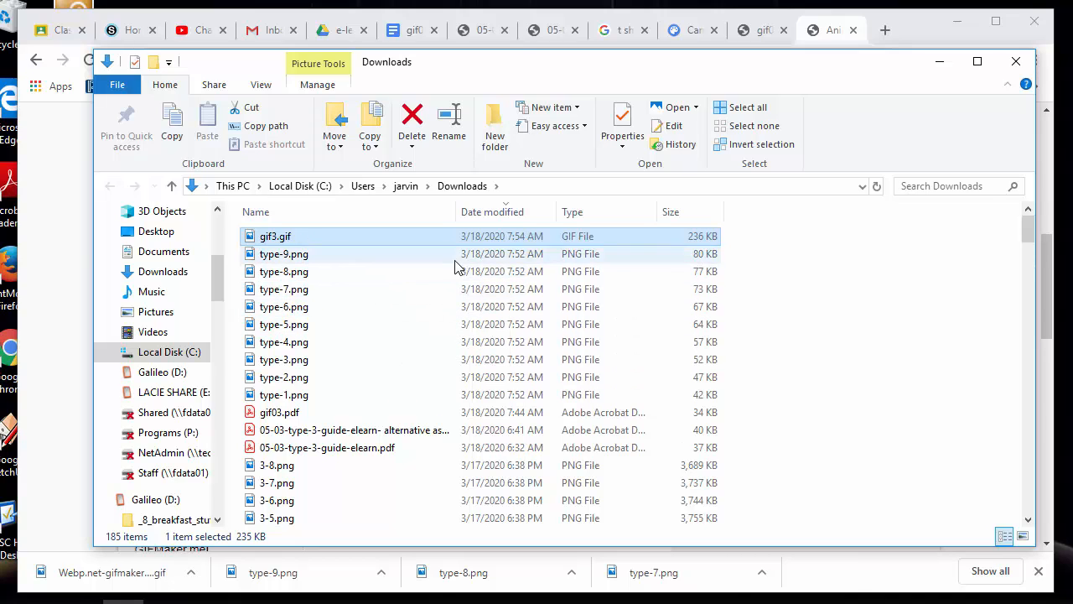
left_click(1015, 61)
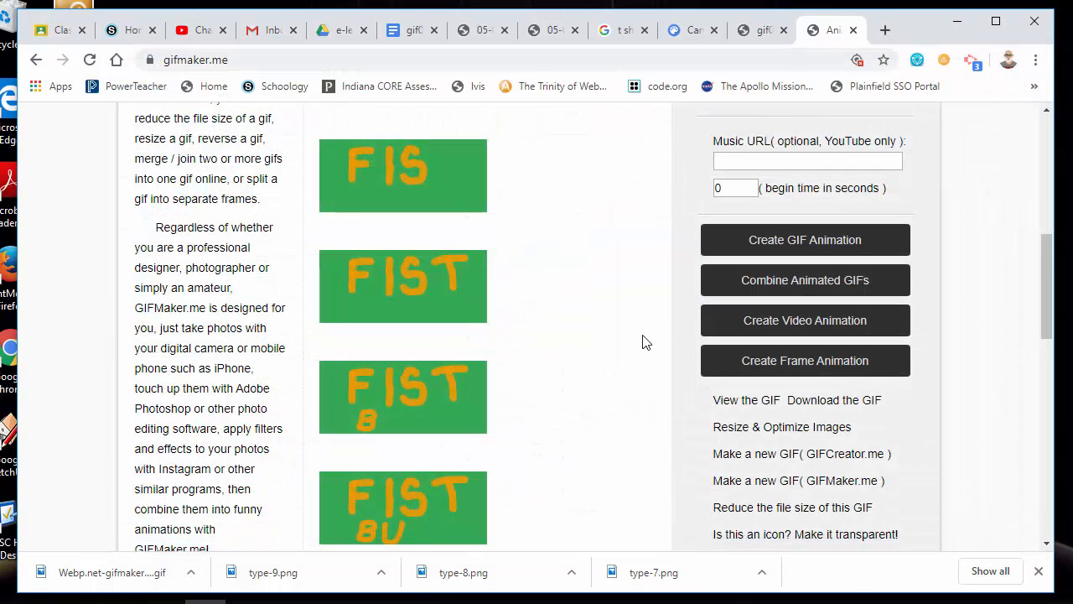
scroll(584, 344, "up", 6)
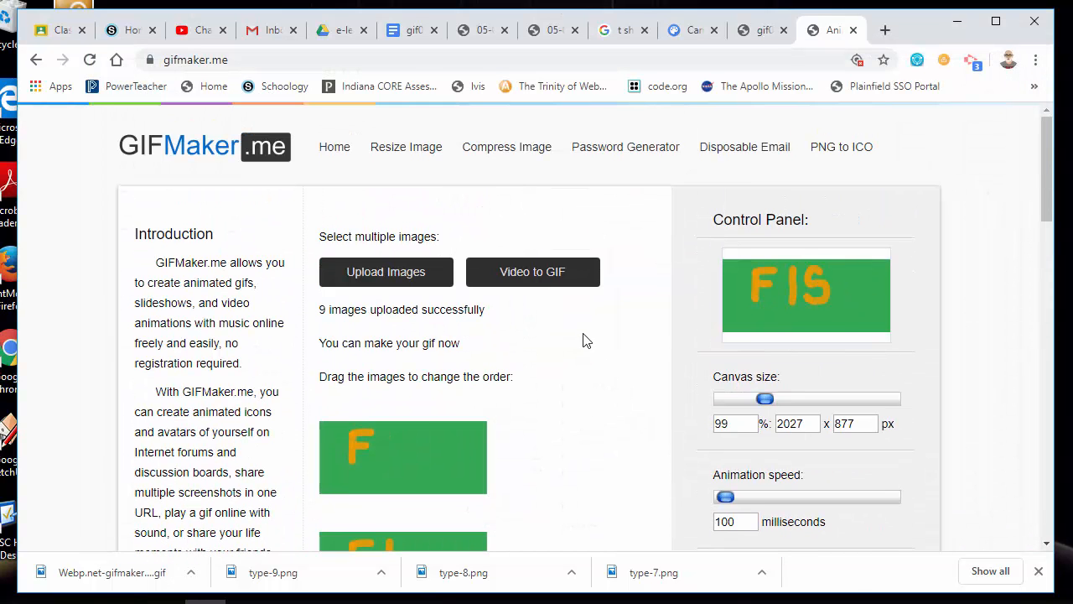
scroll(581, 340, "down", 5)
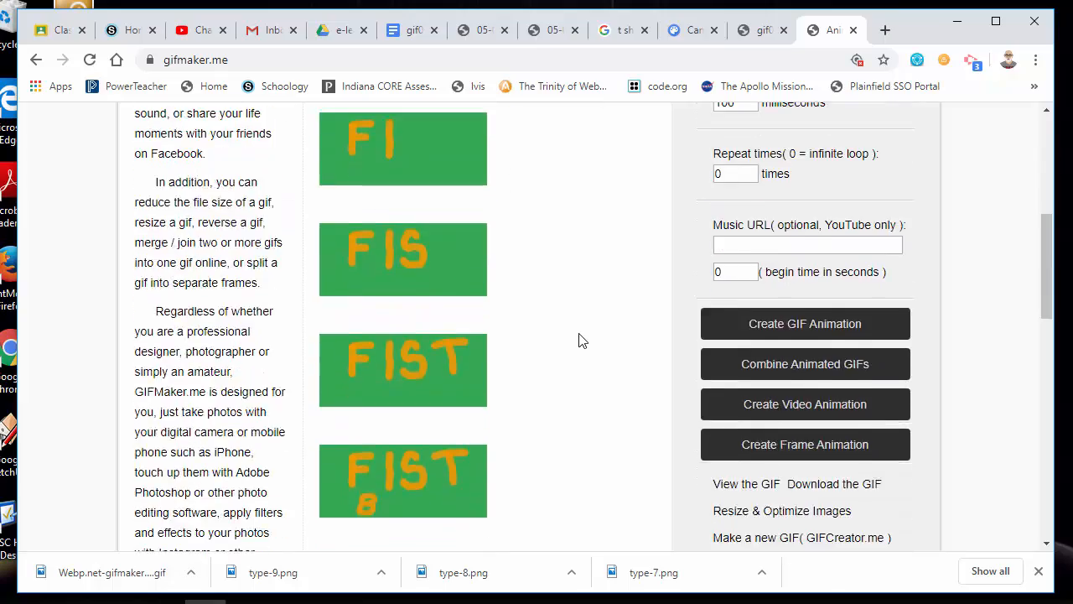
scroll(580, 340, "up", 4)
scroll(579, 340, "down", 4)
scroll(578, 340, "up", 4)
scroll(579, 340, "down", 6)
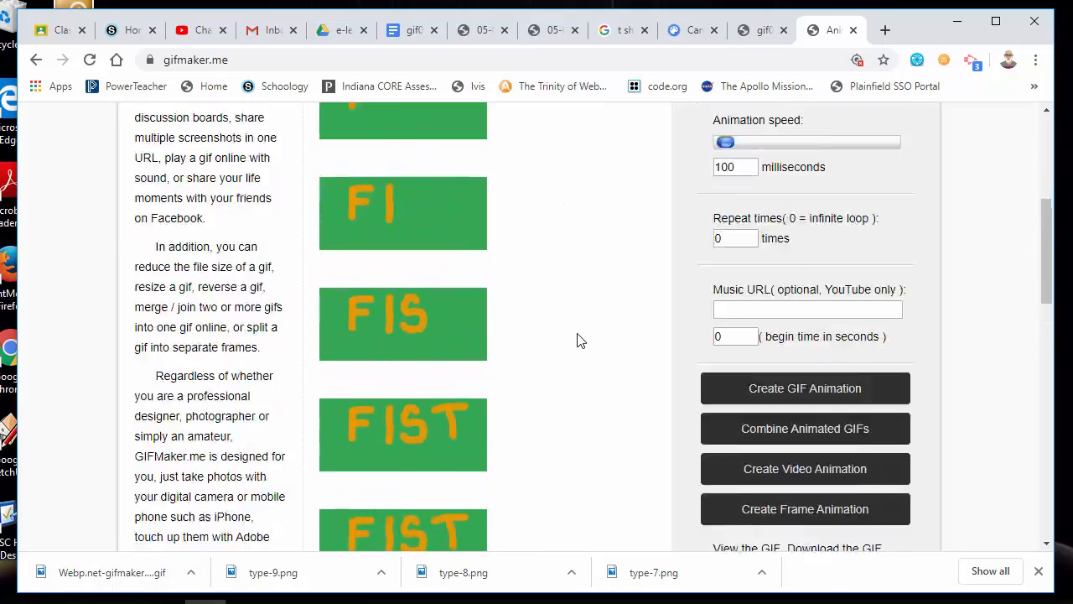